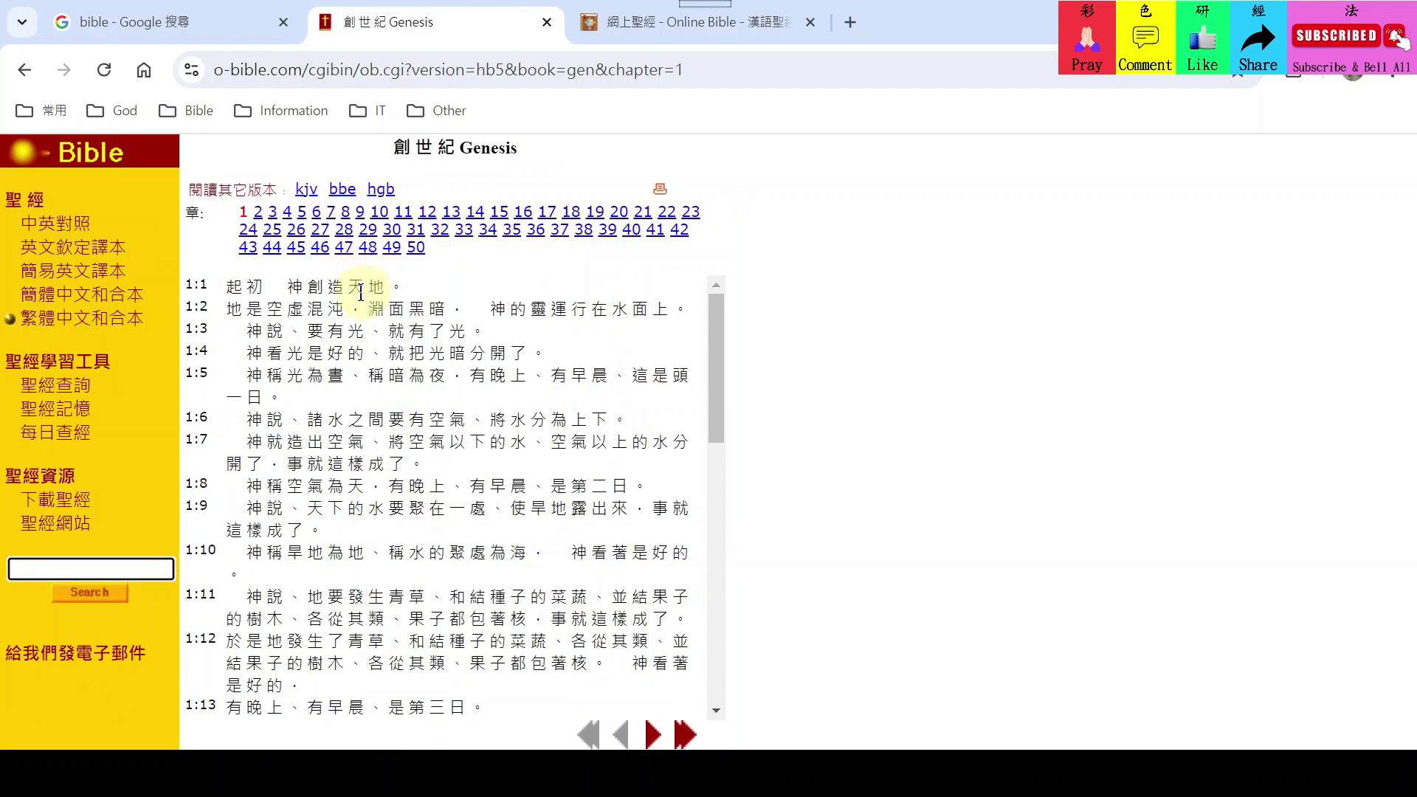
Look through Genesis chapter 1 in the browser and compare it with the 網上聖經 - 漢語聖經協會 page.
scroll(349, 330, "down", 5)
scroll(350, 329, "down", 5)
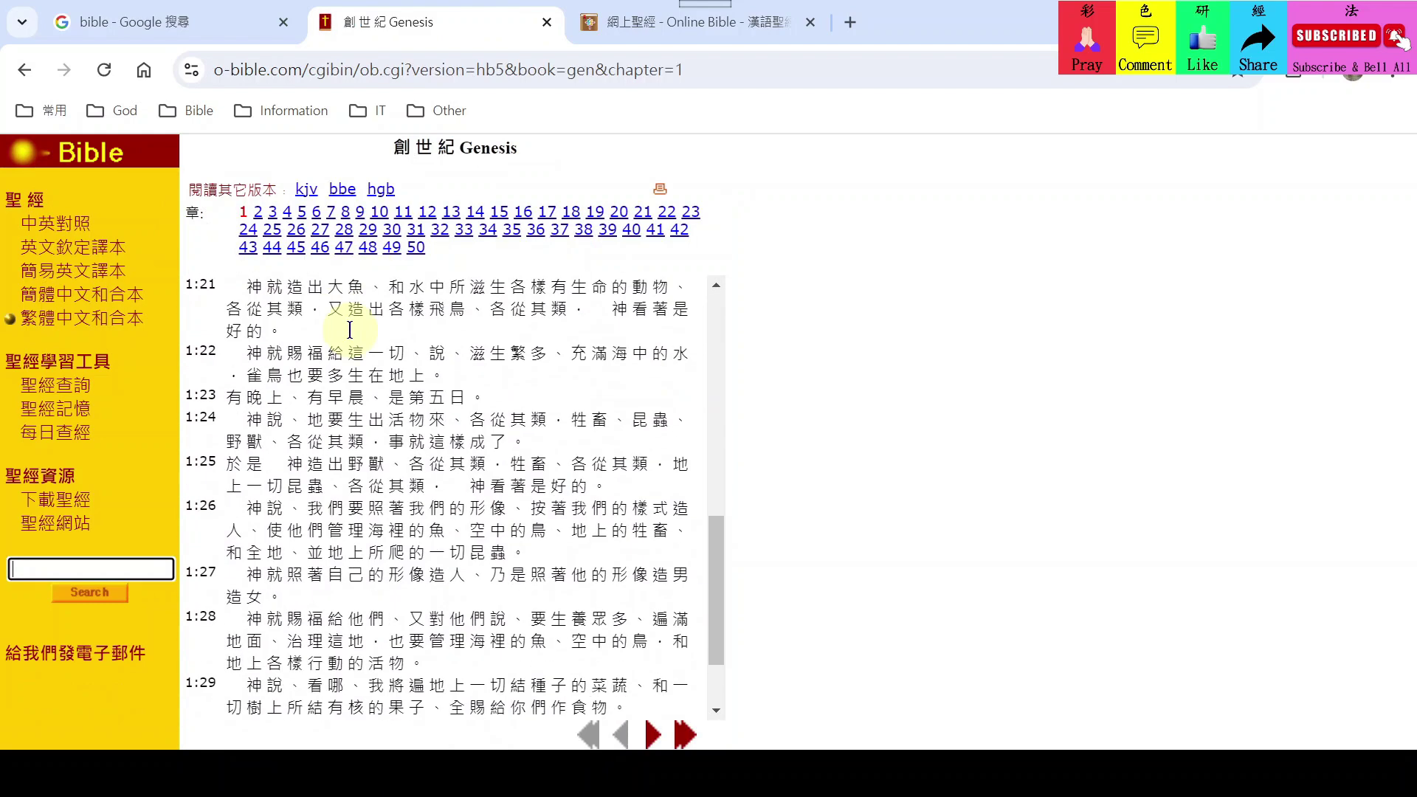
scroll(350, 330, "up", 10)
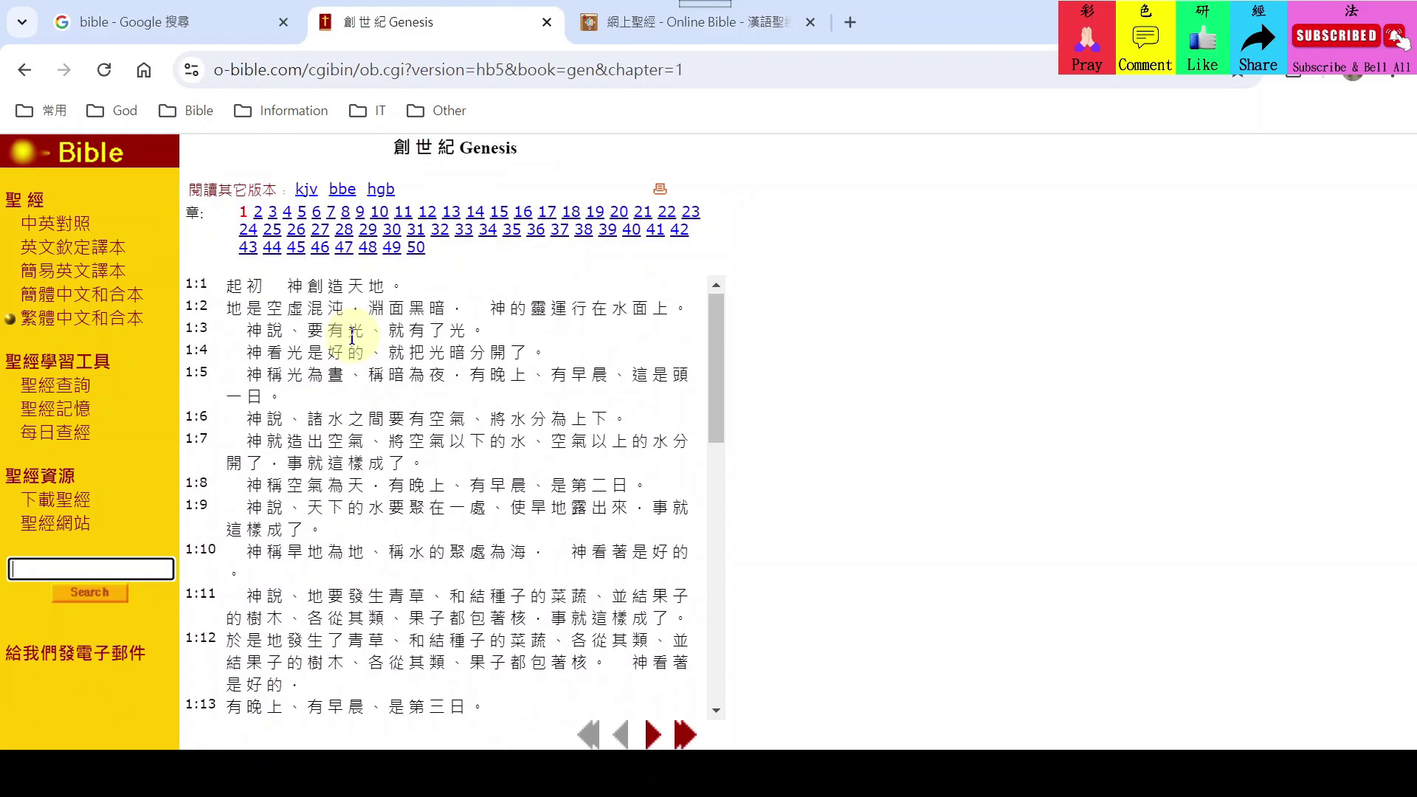
left_click(630, 34)
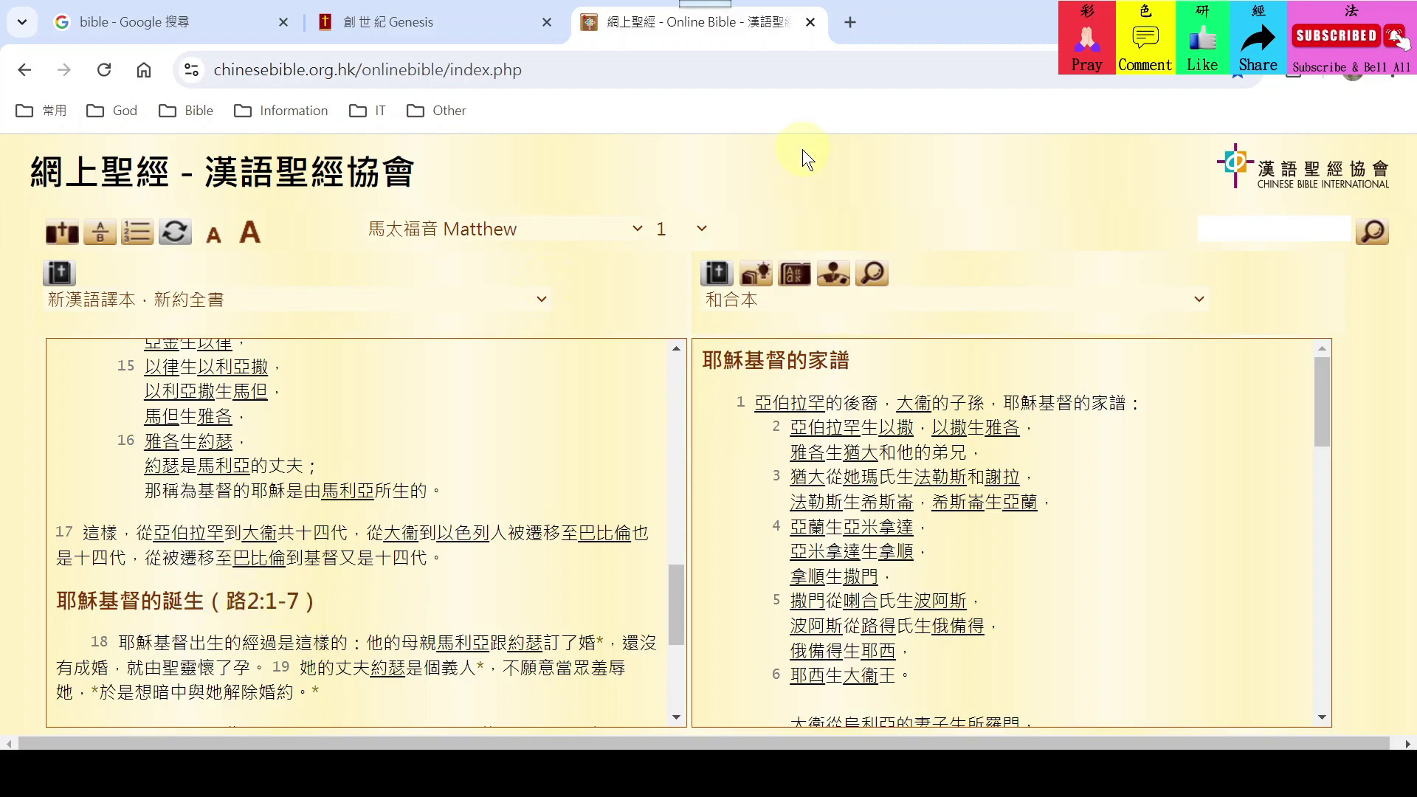
left_click(423, 15)
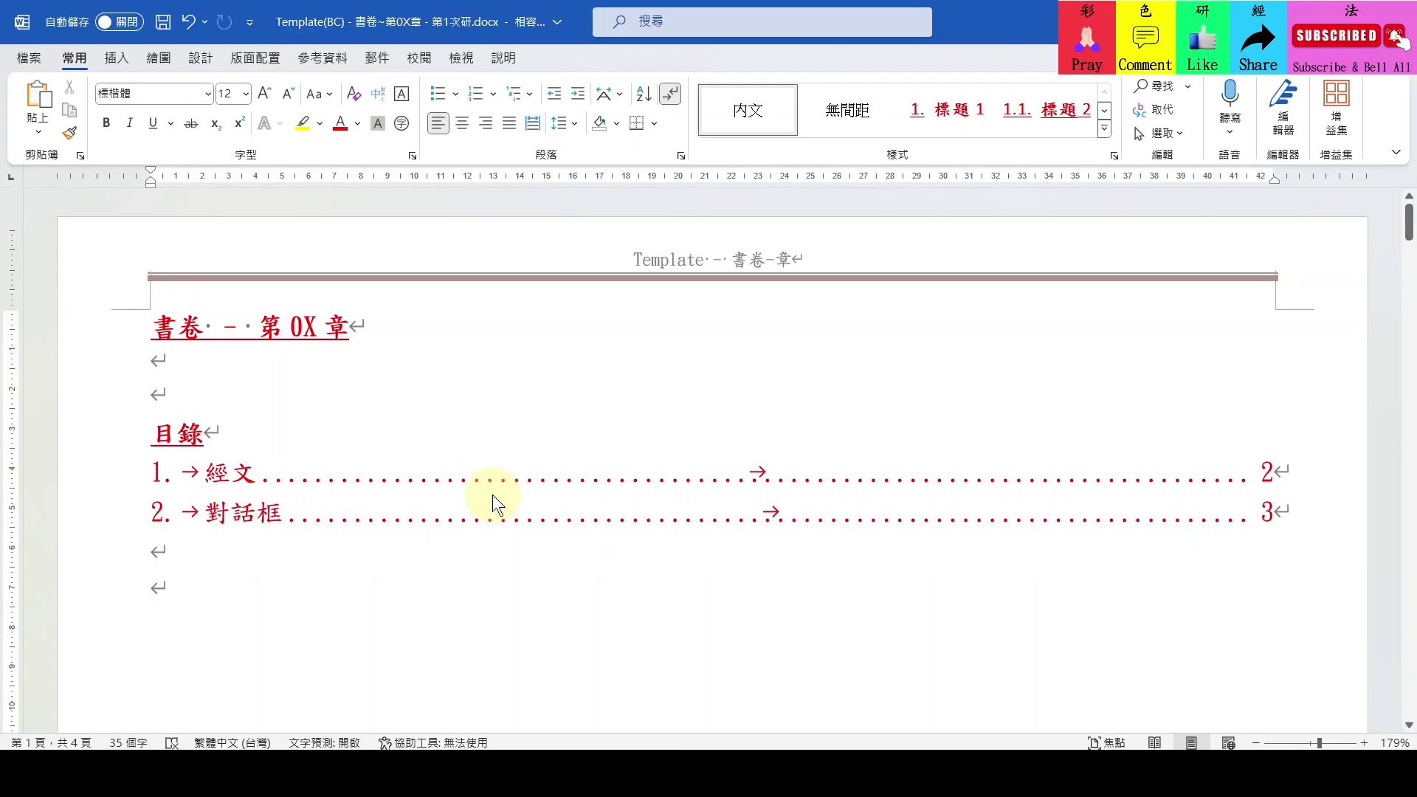
In Word, add a 研經日期 table below the contents with blank date rows for 第1次 to 第5次研經日期, and save the template.
type("研經日期 第1次研經日期：\t年 月 日() 第2次研經日期：\t年 月 日() 第3次研經日期：\t年 月 日() 第4次研經日期：\t年 月 日() 第5次研經日期：\t年 月 日()")
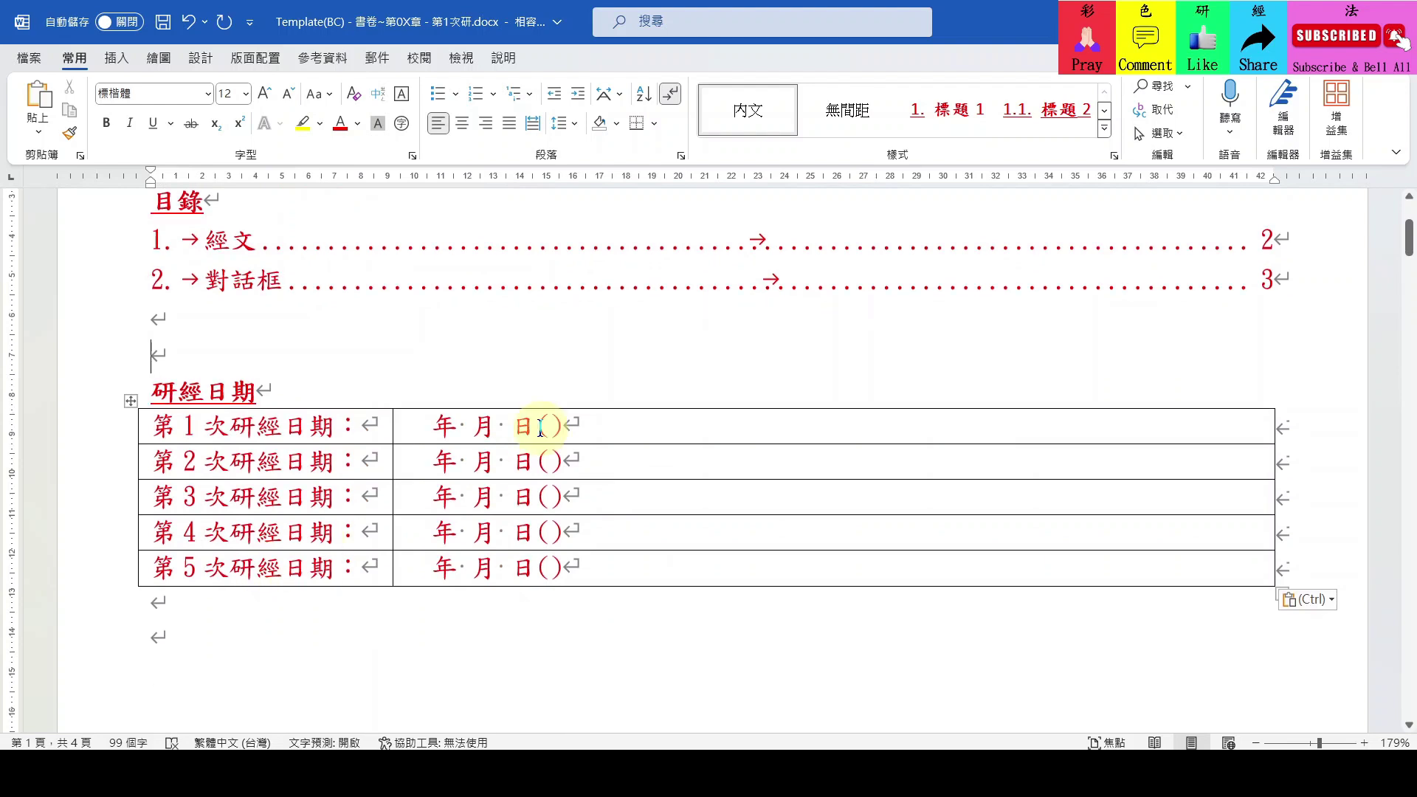
left_click(437, 428)
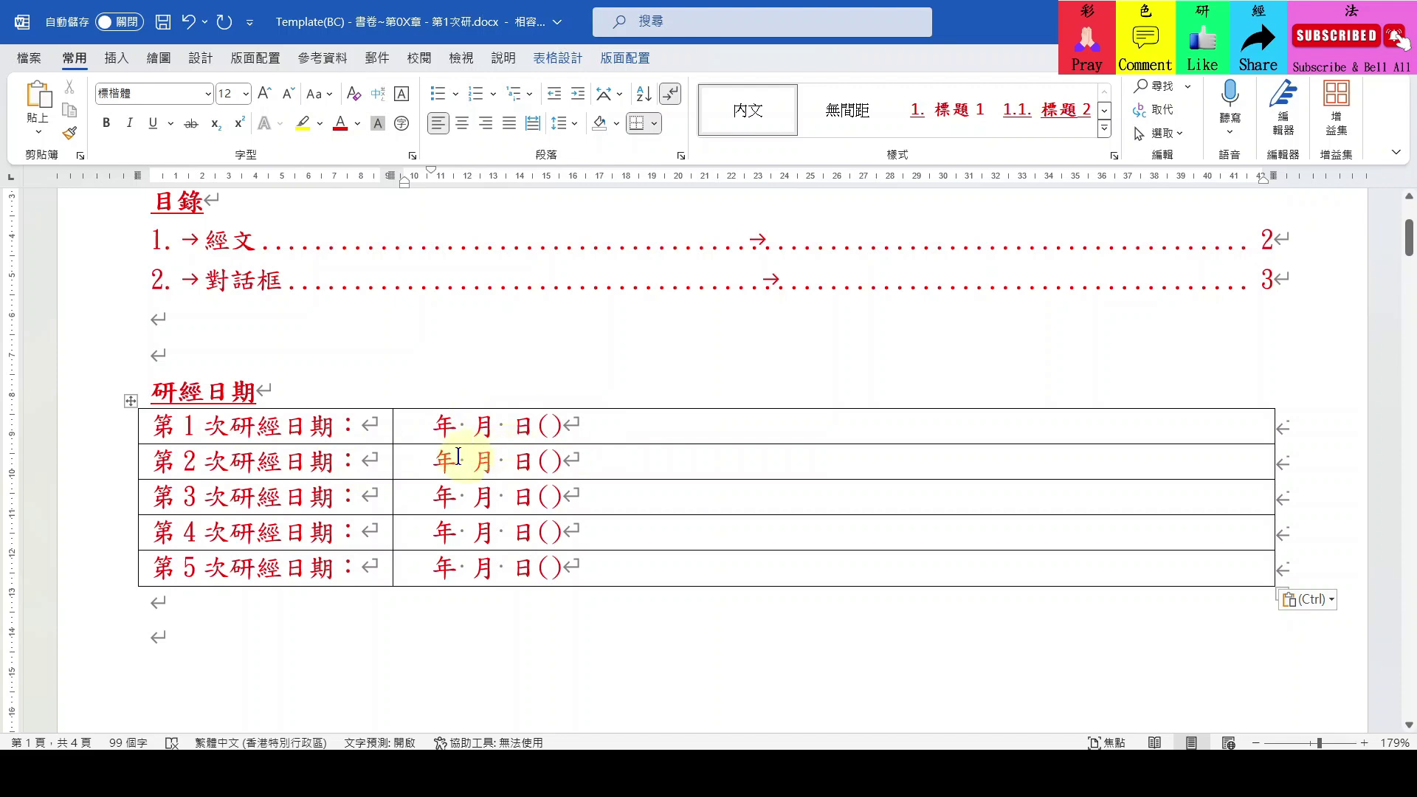
left_click(371, 465)
scroll(370, 465, "up", 3)
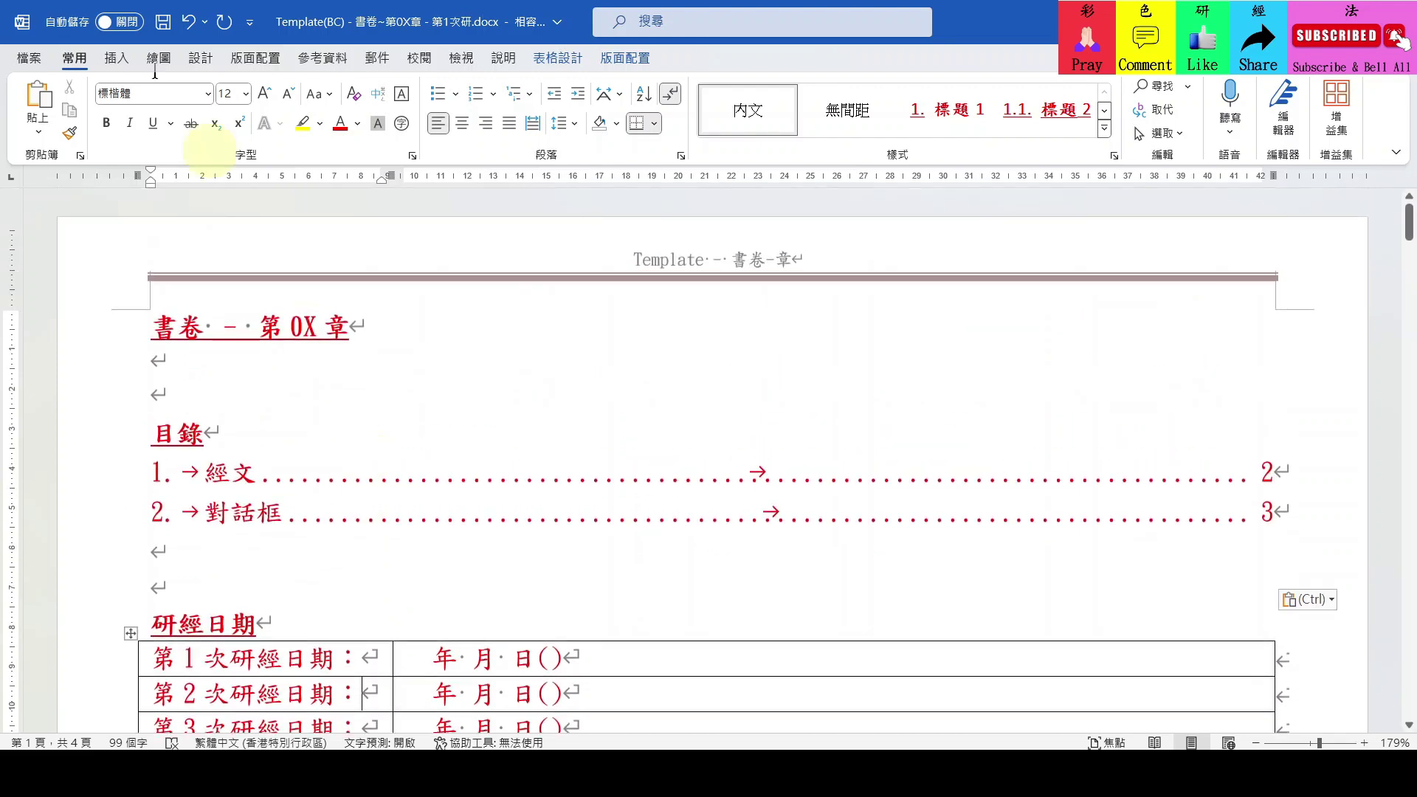
left_click(161, 19)
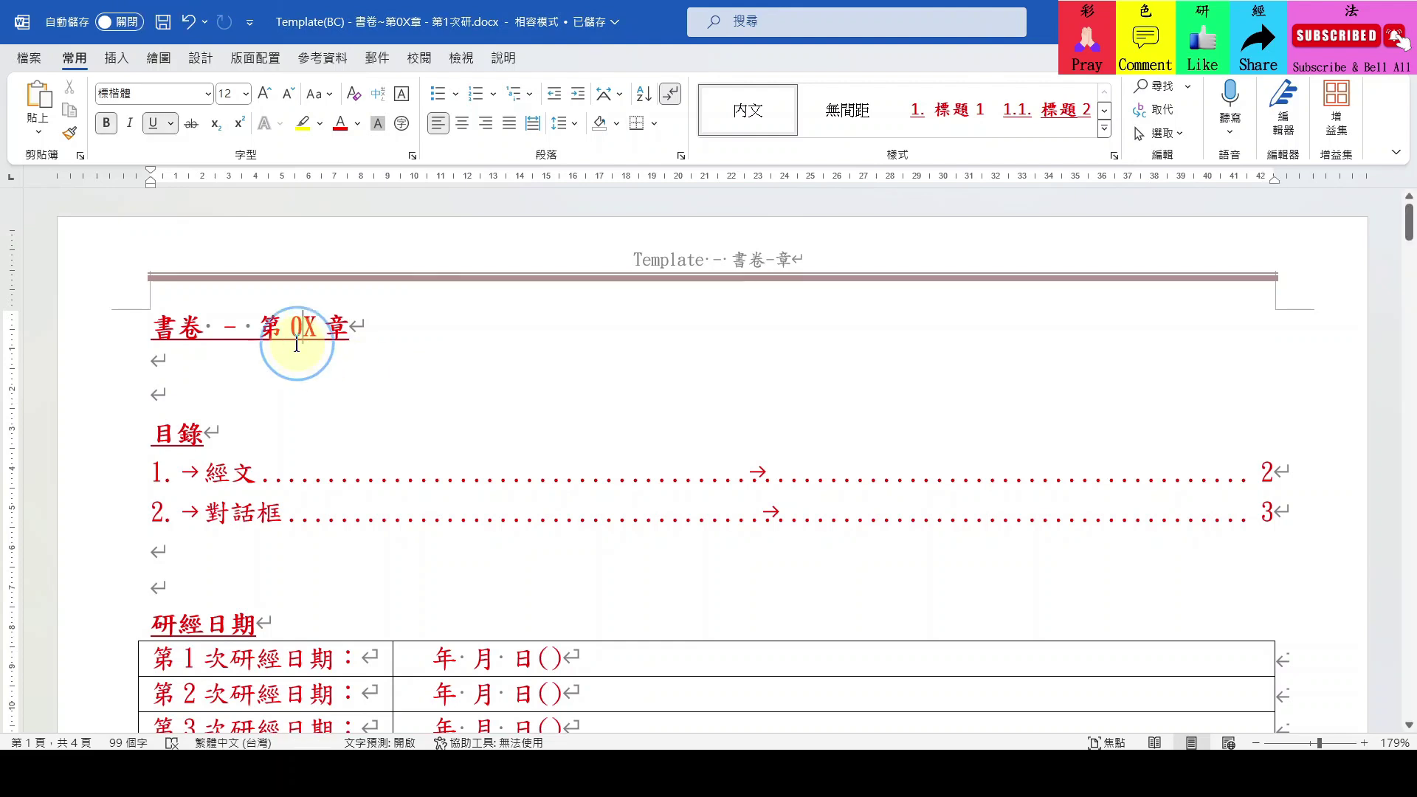
Replace the title placeholders with the book name and chapter number so it reads 創世記 – 第01章.
left_click_drag(153, 326, 203, 325)
key("super+space")
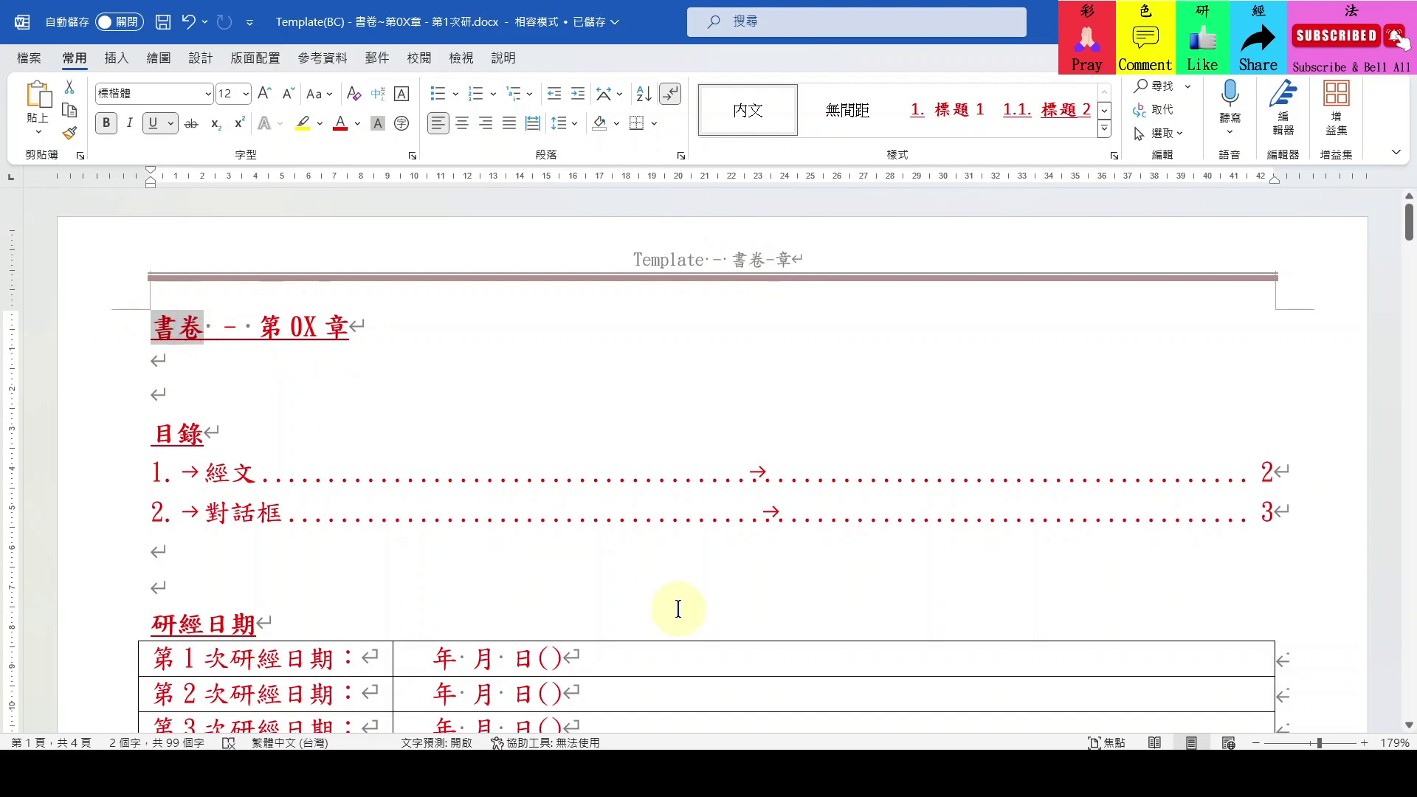
type("創世記")
key("Right")
key("Right")
key("Right")
key("Right")
key("Right")
key("Right")
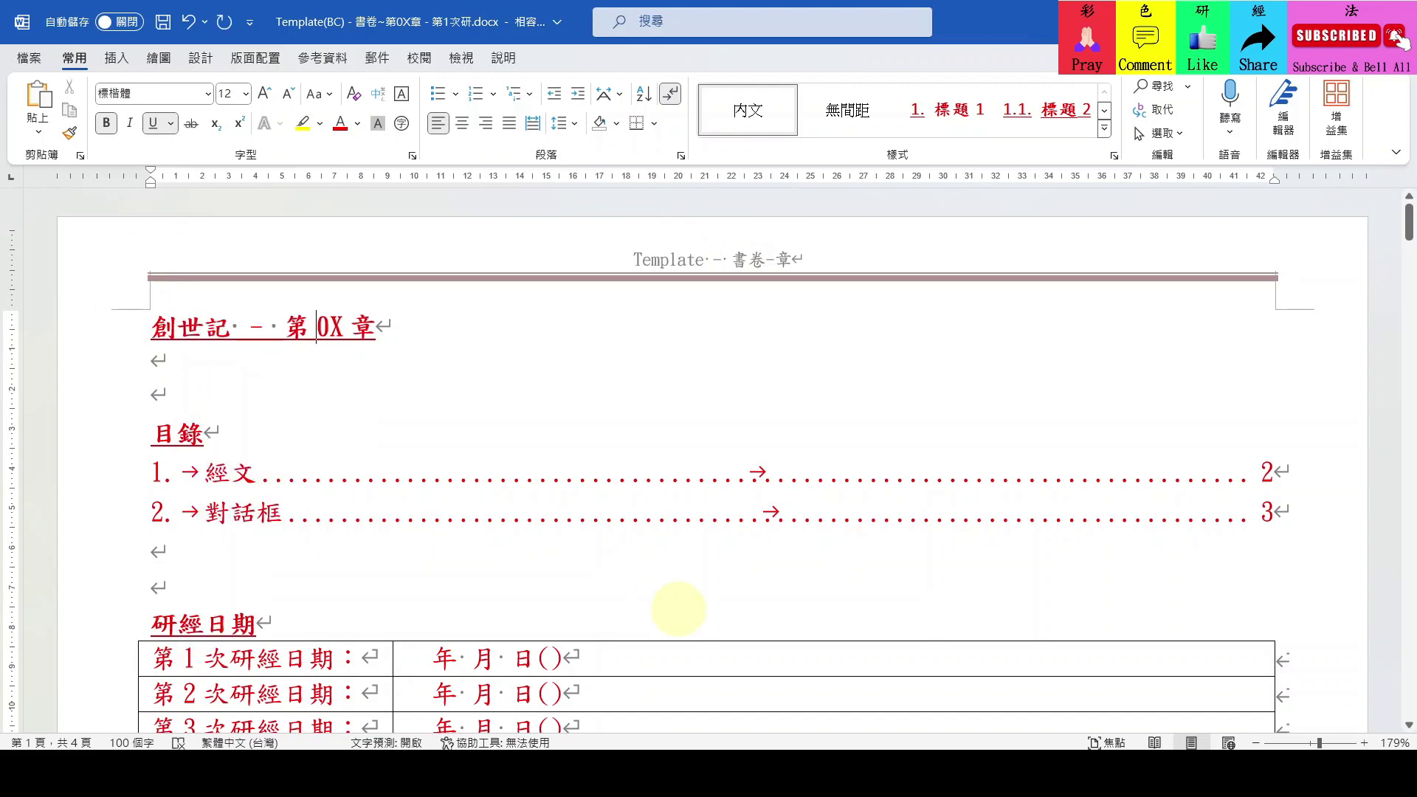
key("shift+Right")
type("1")
Start saving the document as a new file named 創世記 – 第01章 and open the full Save As dialog.
left_click(84, 317)
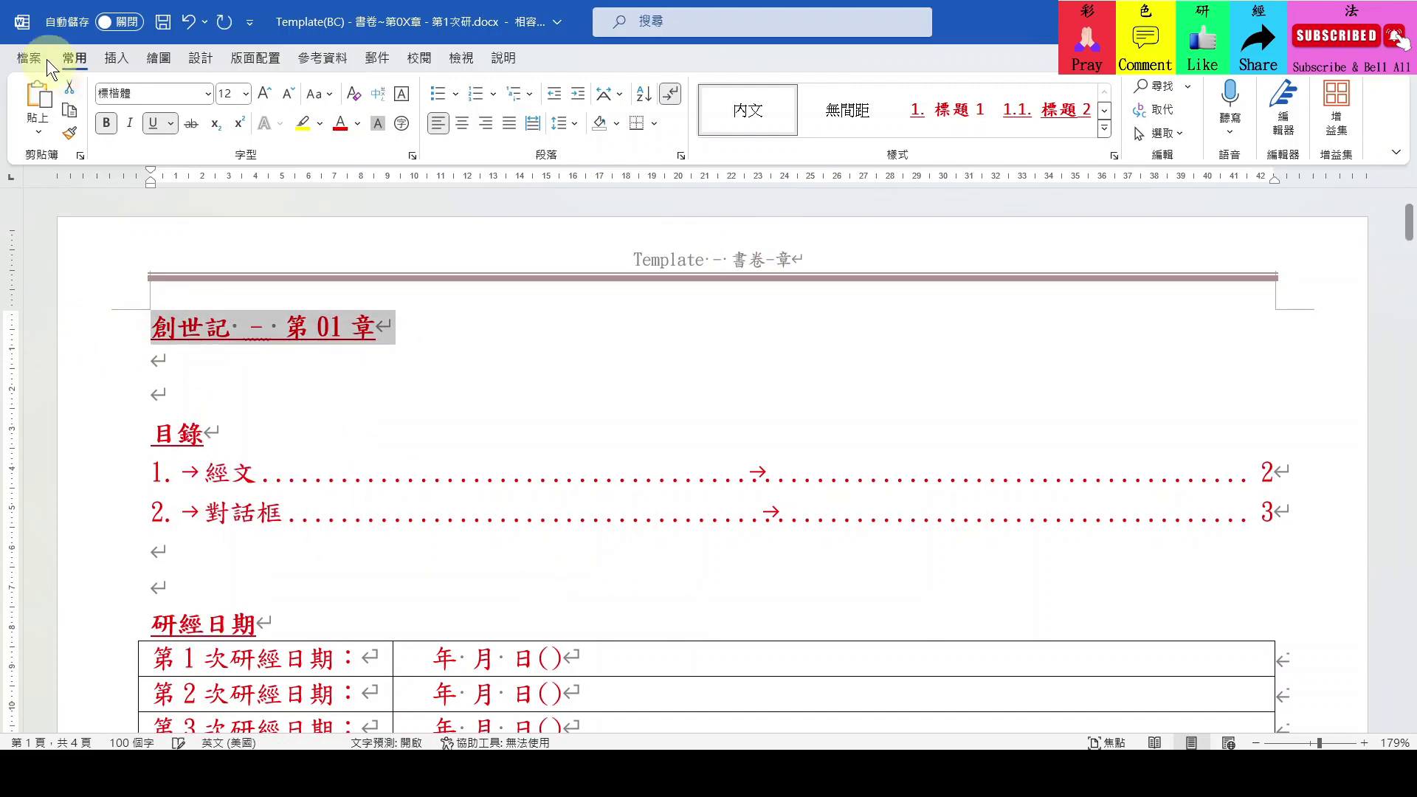
left_click(29, 58)
left_click(68, 336)
left_click(563, 136)
type("創世記 – 第01章")
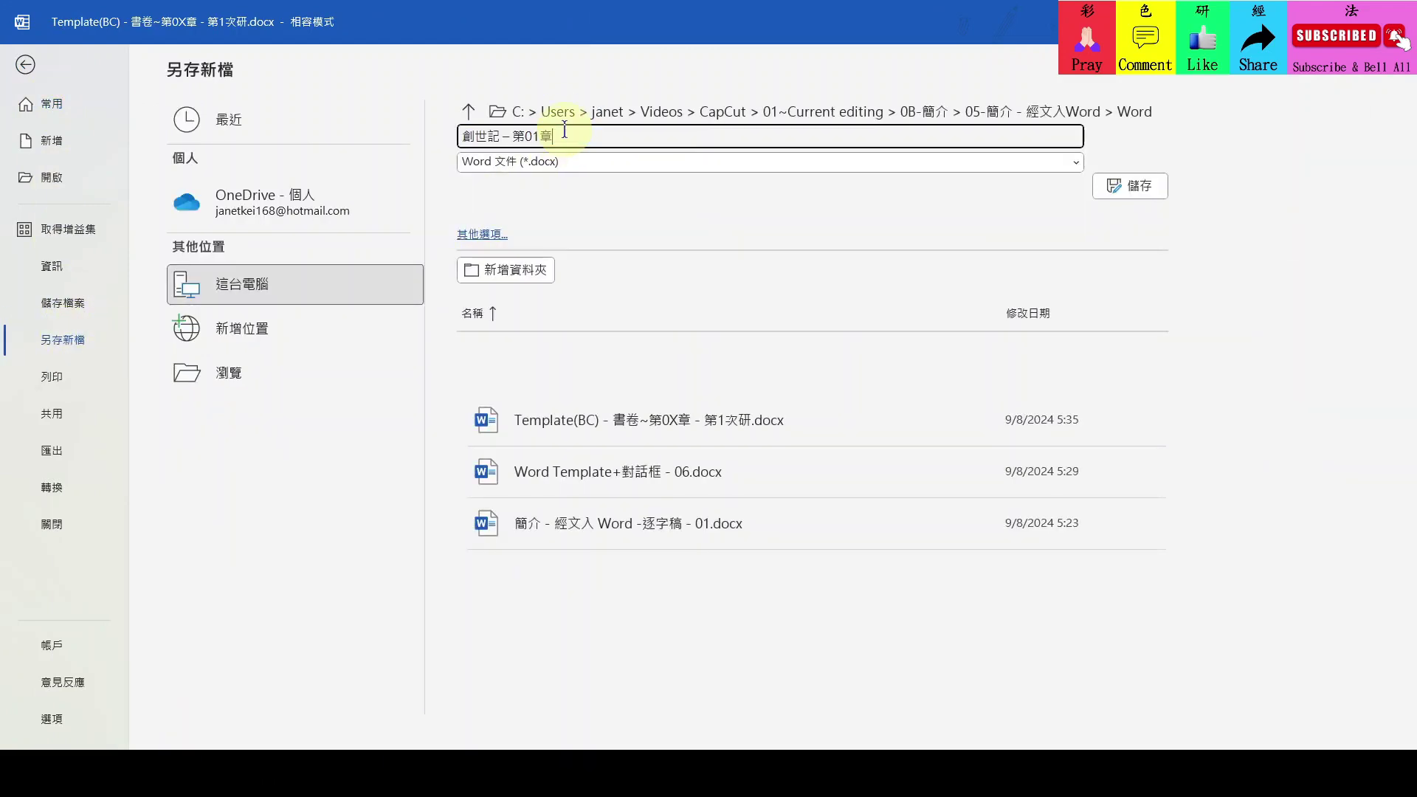
left_click(482, 234)
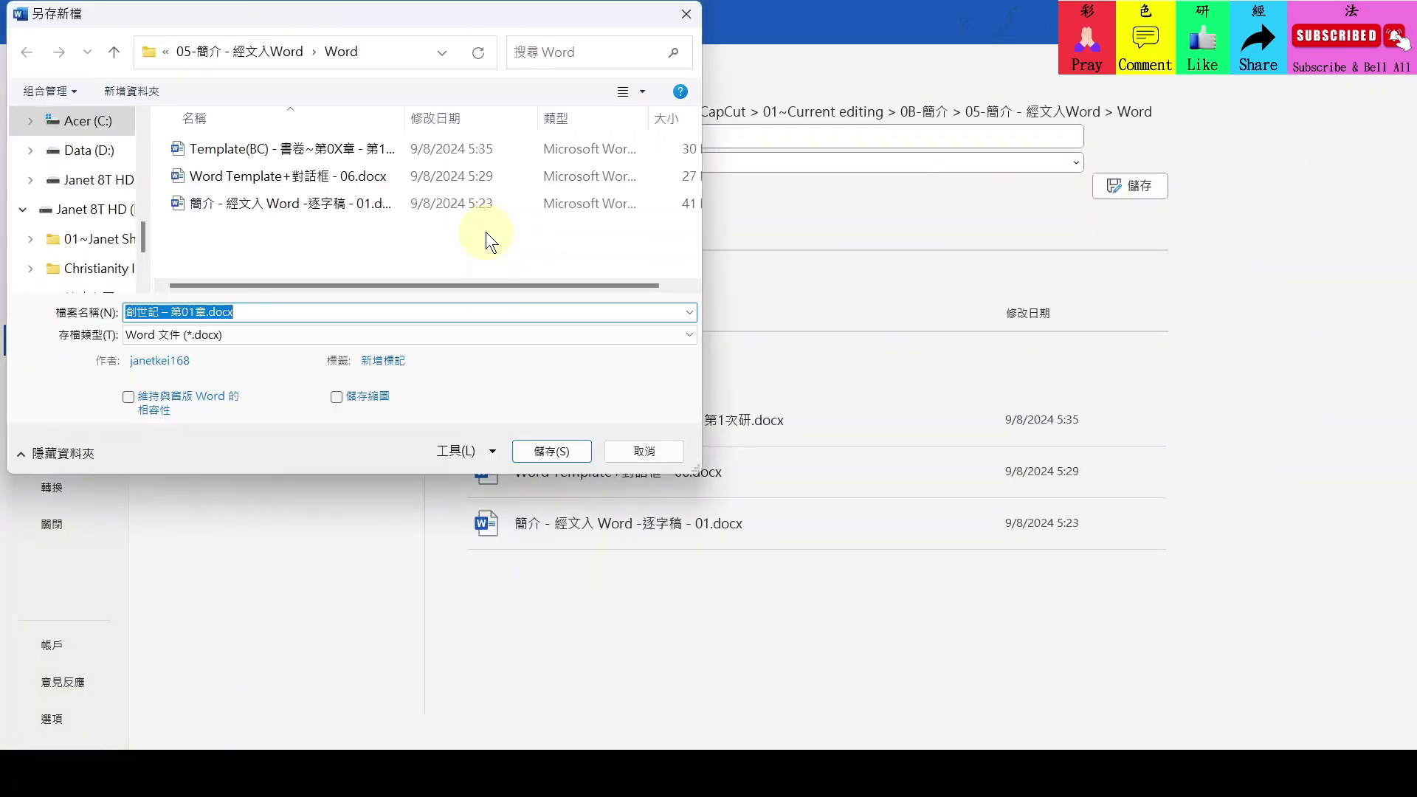
In File Explorer, browse from the Scripture folder through Old Testament and Law of Moses to 01 Genesis~創世記 and copy its path.
mouse_move(745, 713)
left_click(751, 633)
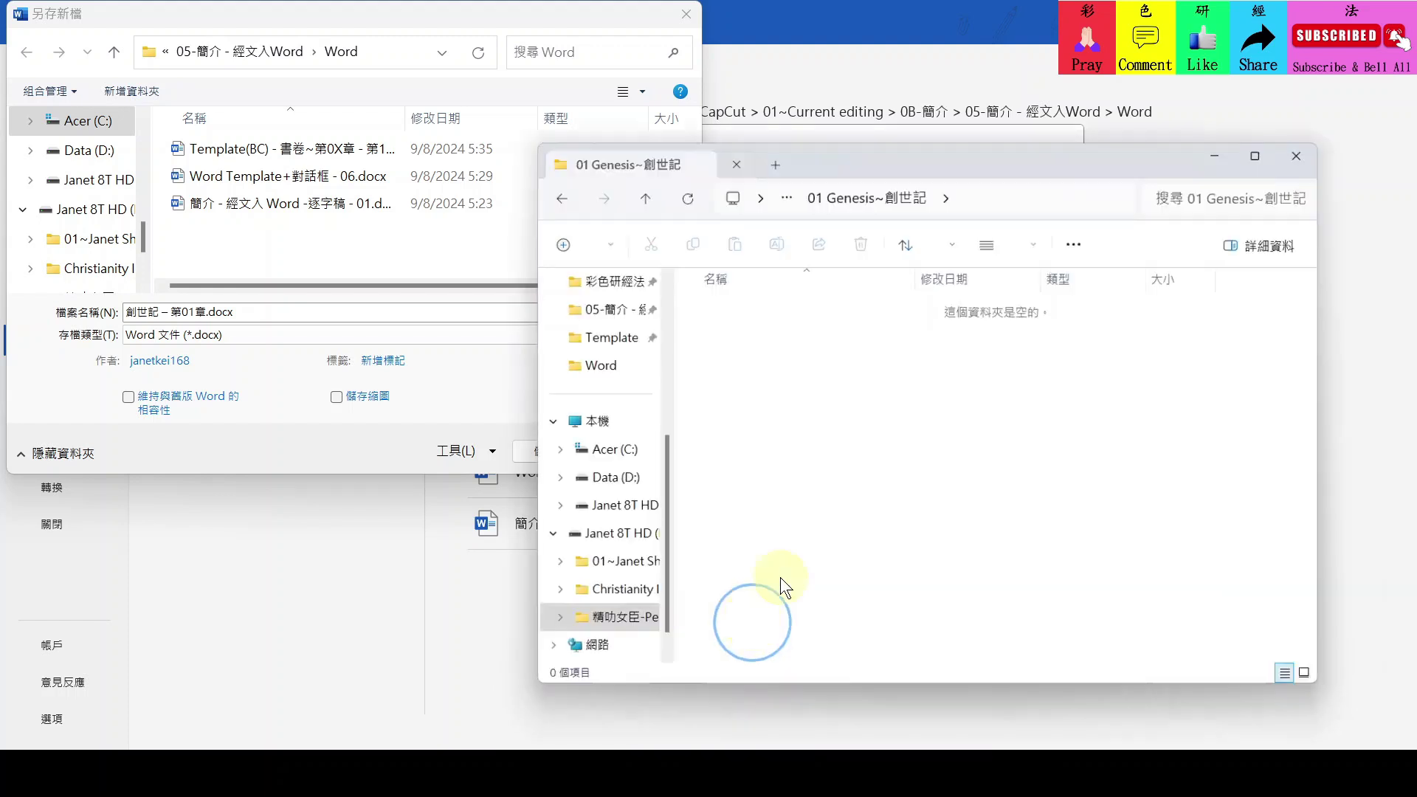
left_click(654, 167)
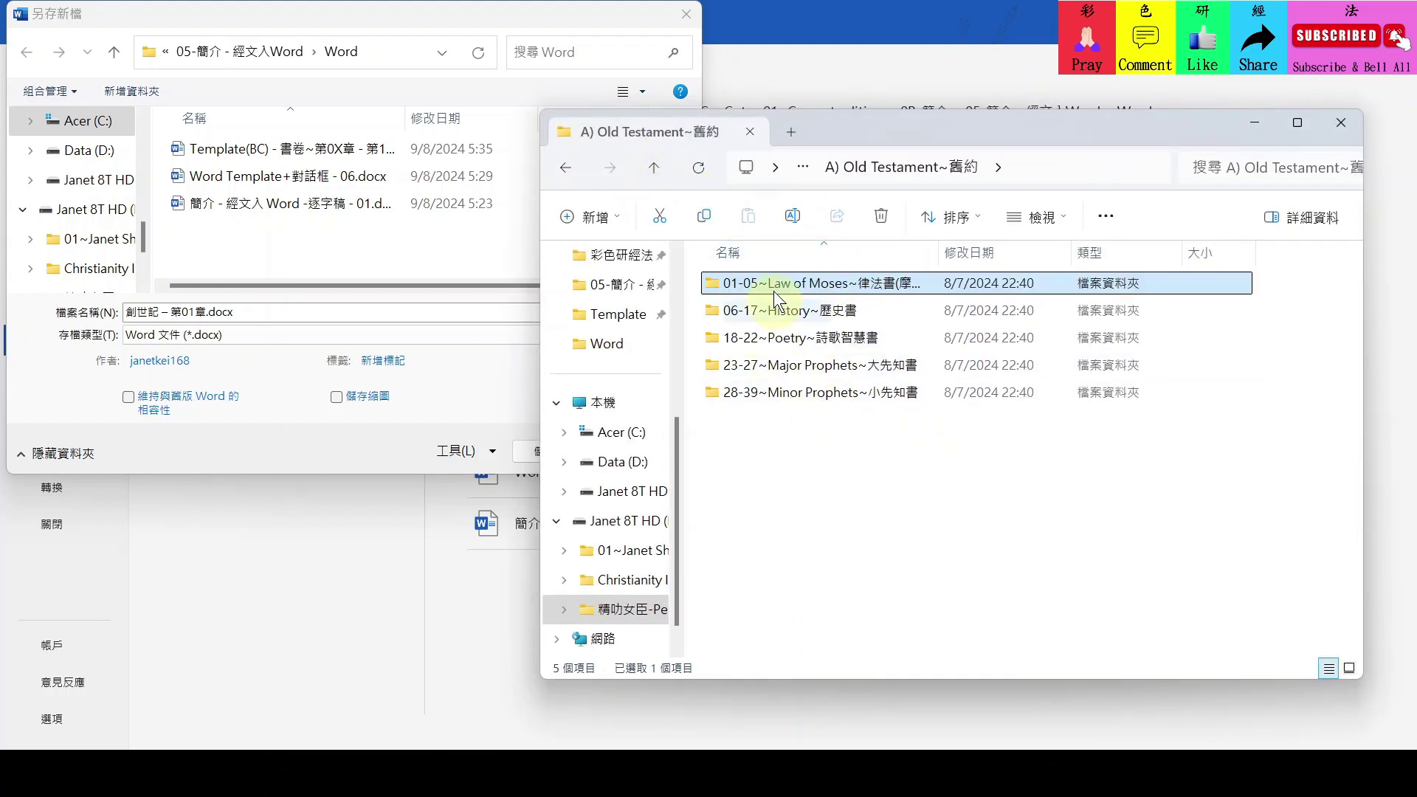
left_click(657, 172)
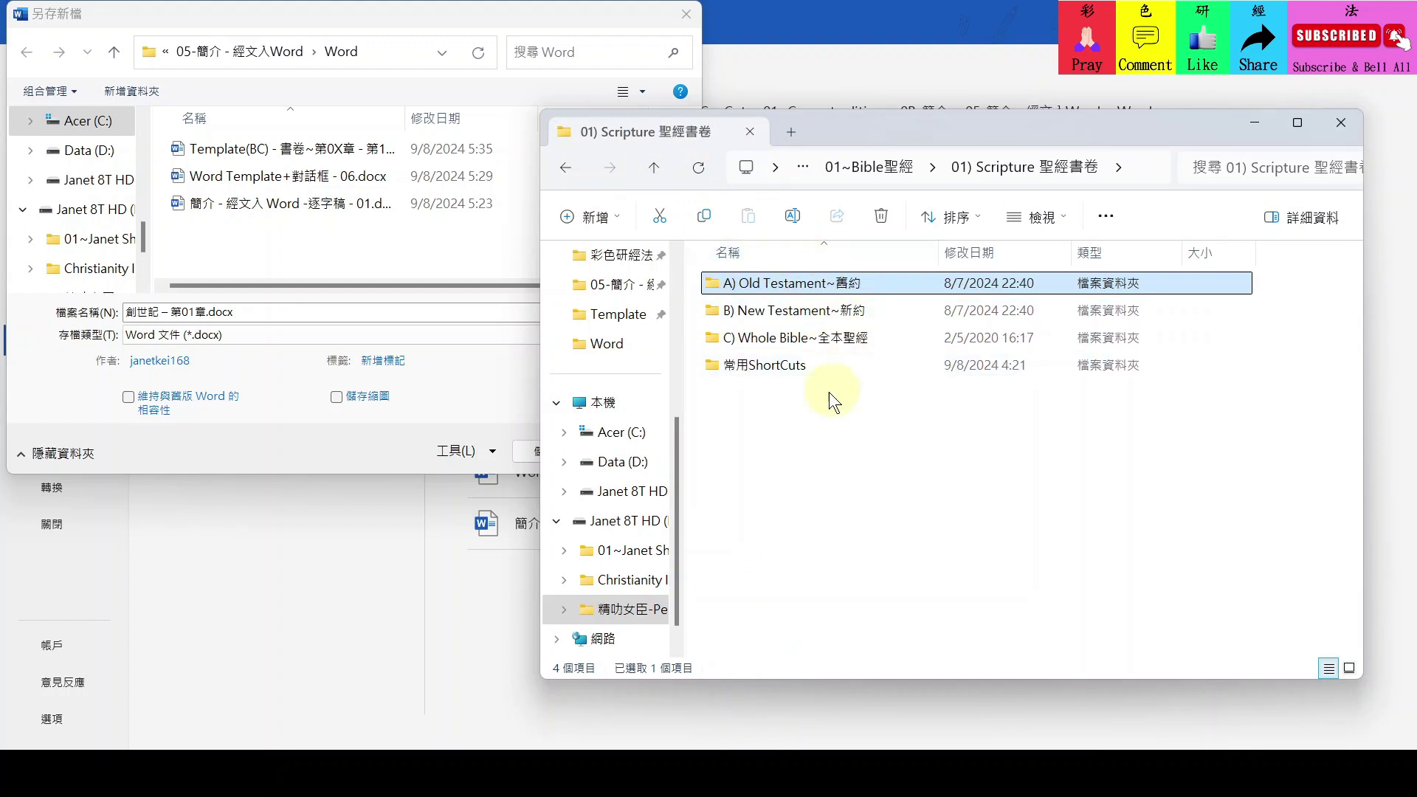
double_click(794, 281)
key("alt+Up")
double_click(794, 282)
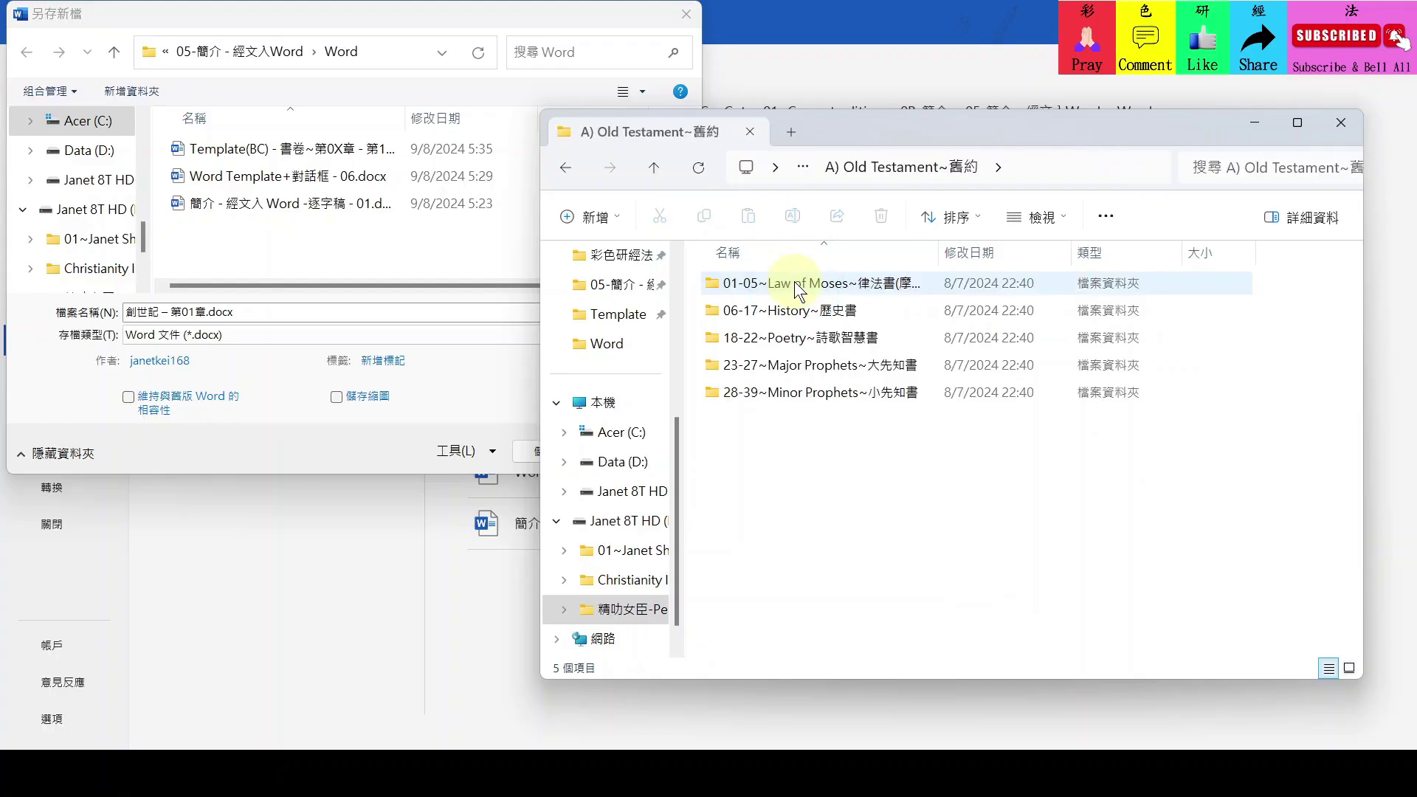
double_click(794, 281)
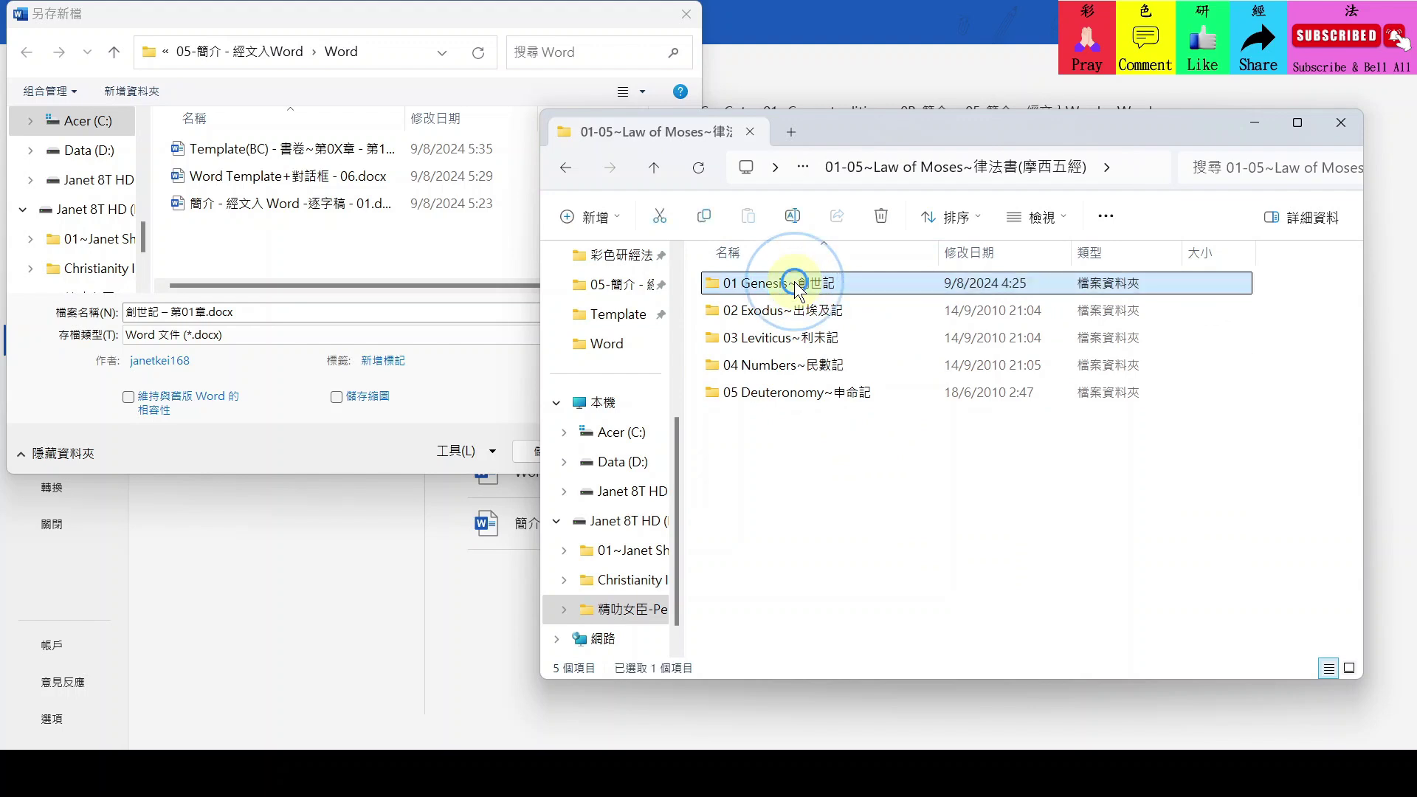
double_click(794, 284)
left_click(971, 168)
key("ctrl+c")
Set the save location to the 01 Genesis~創世記 folder using the copied path.
left_click(332, 51)
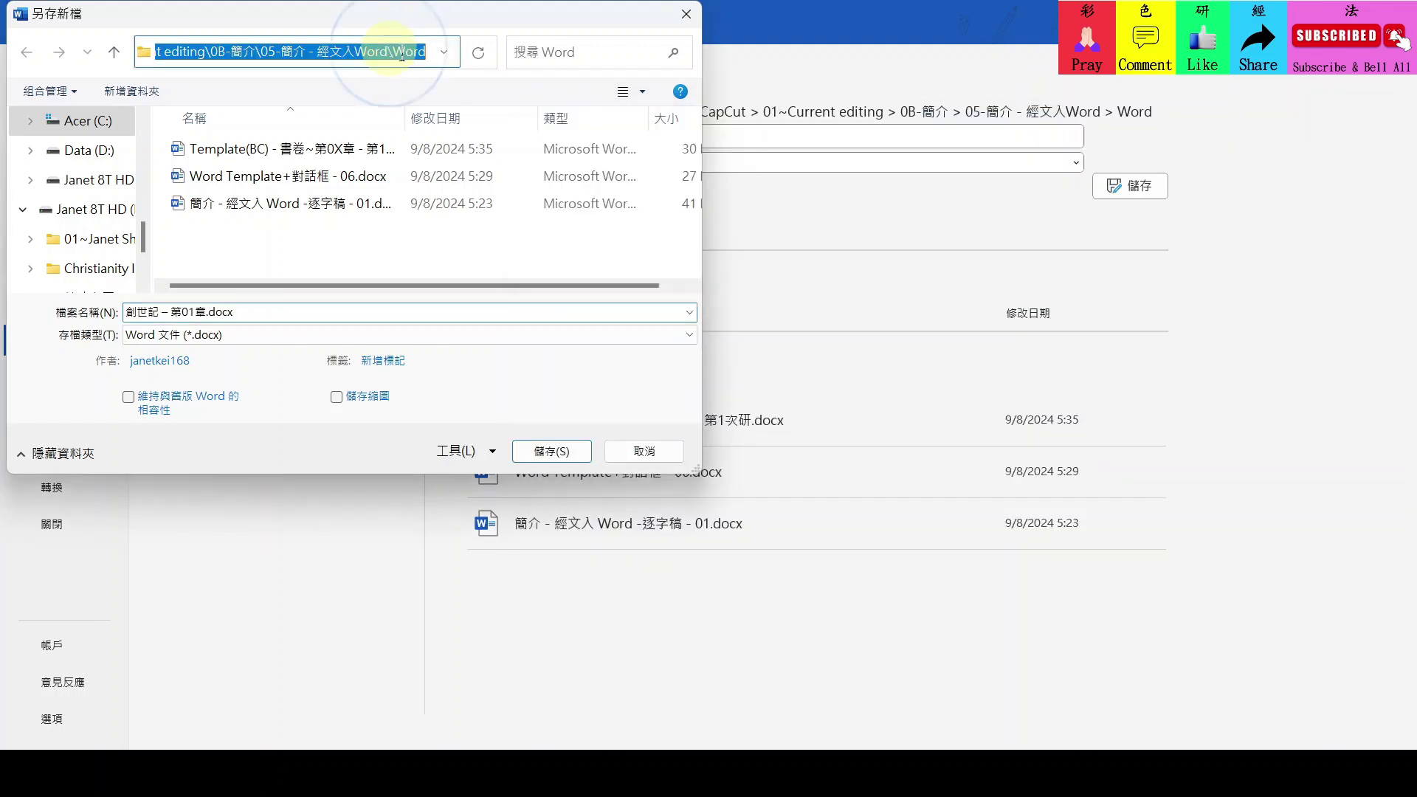
key("ctrl+v")
key("Return")
Extend the file name to 創世記 – 第01章 - 第1次研.docx and save the document.
left_click(244, 308)
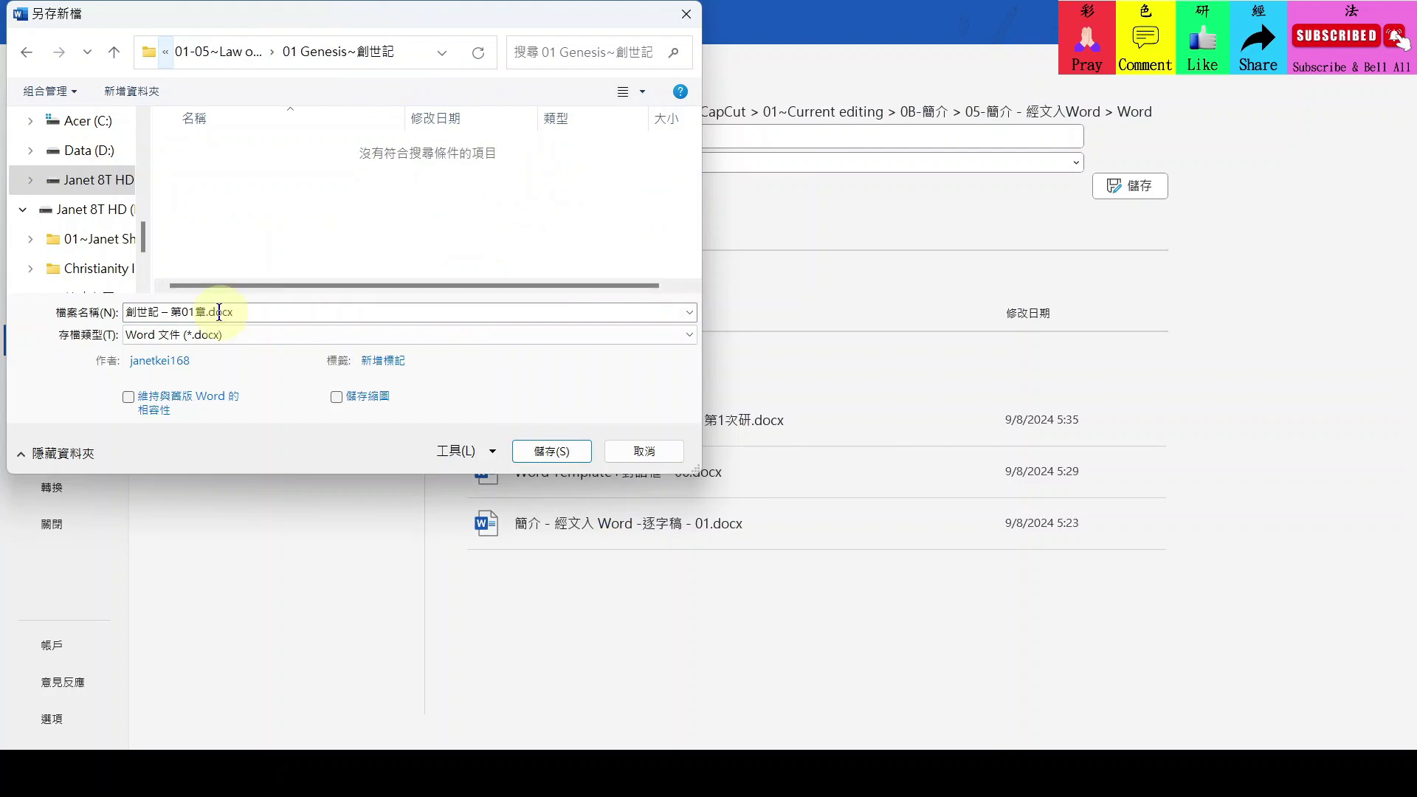
key("ctrl+a")
key("Home")
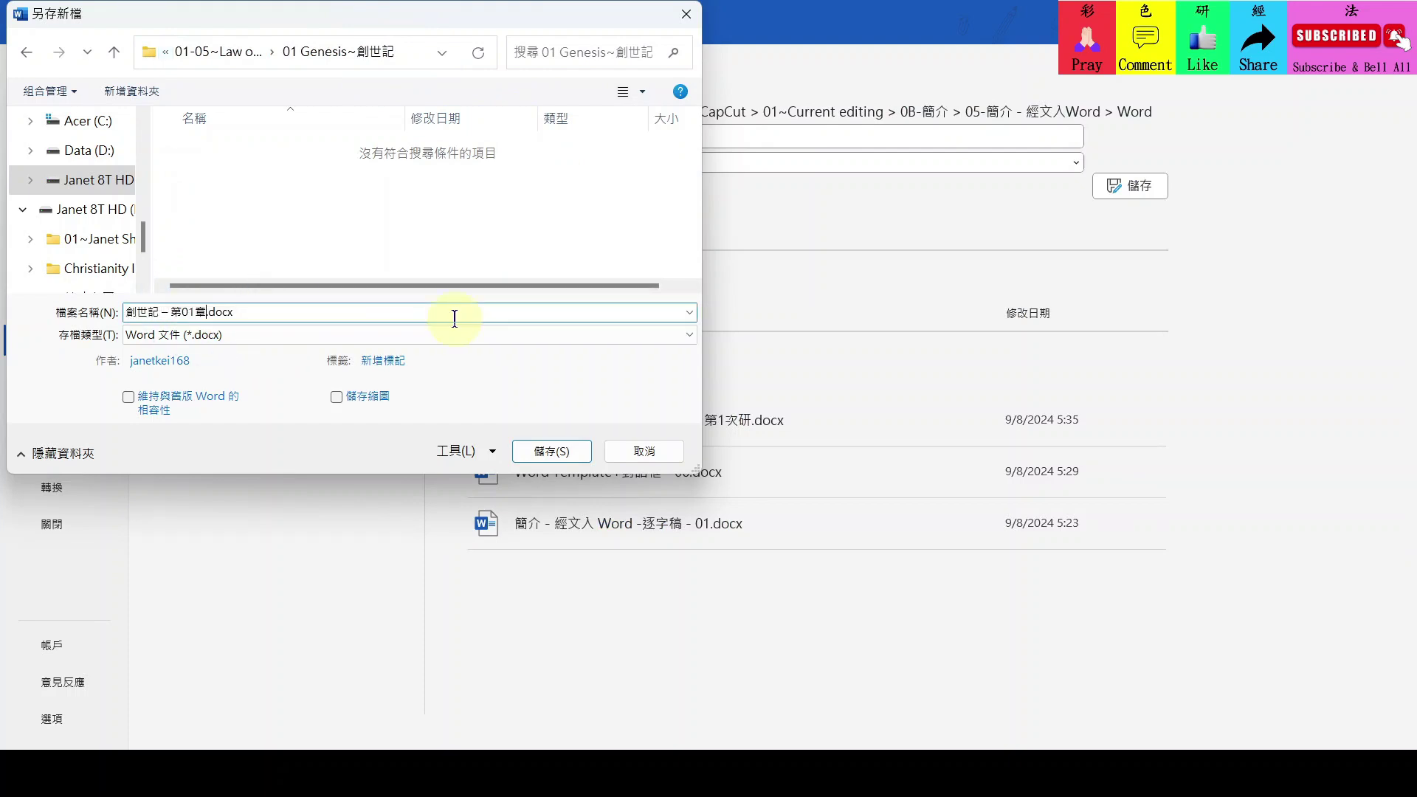
type("- 第1次研")
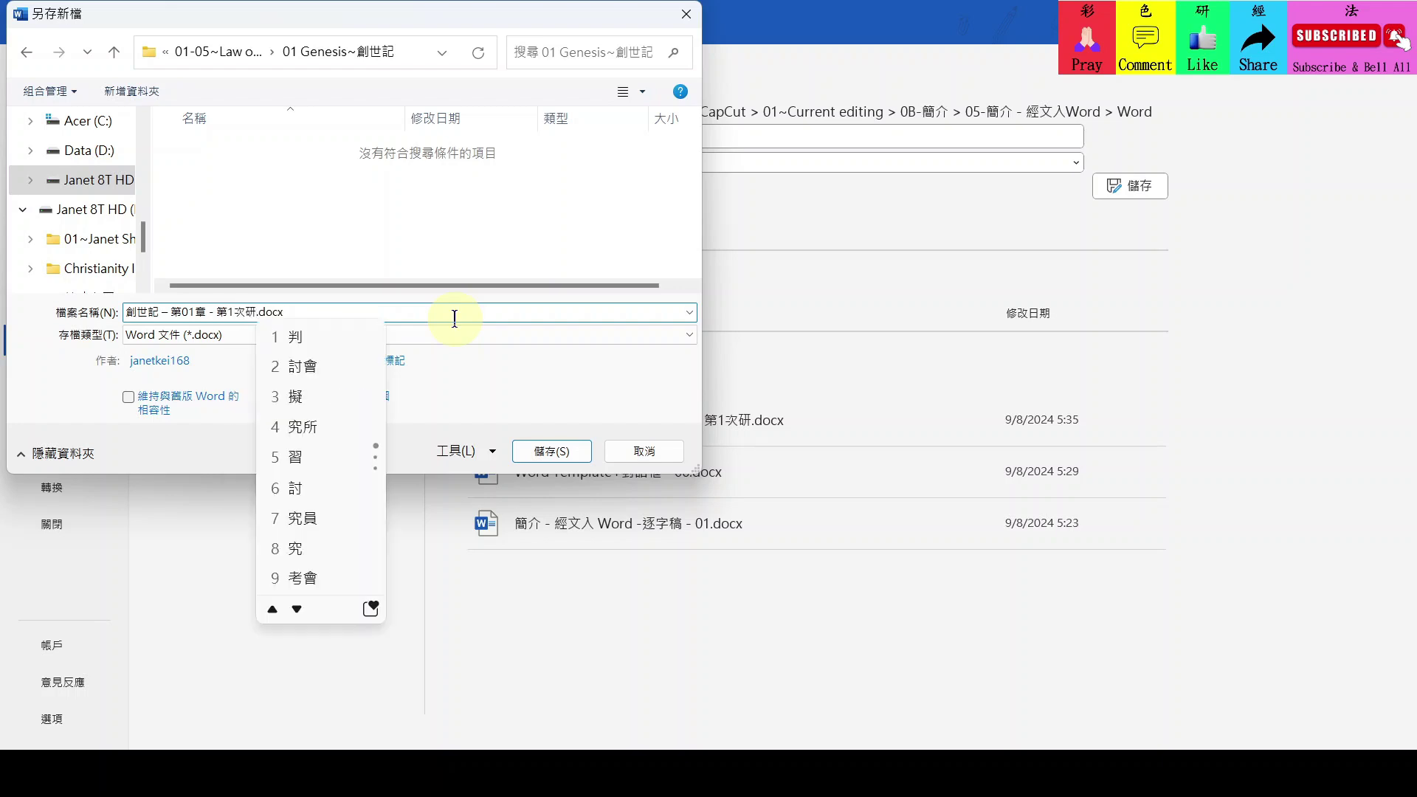
key("Escape")
left_click(529, 453)
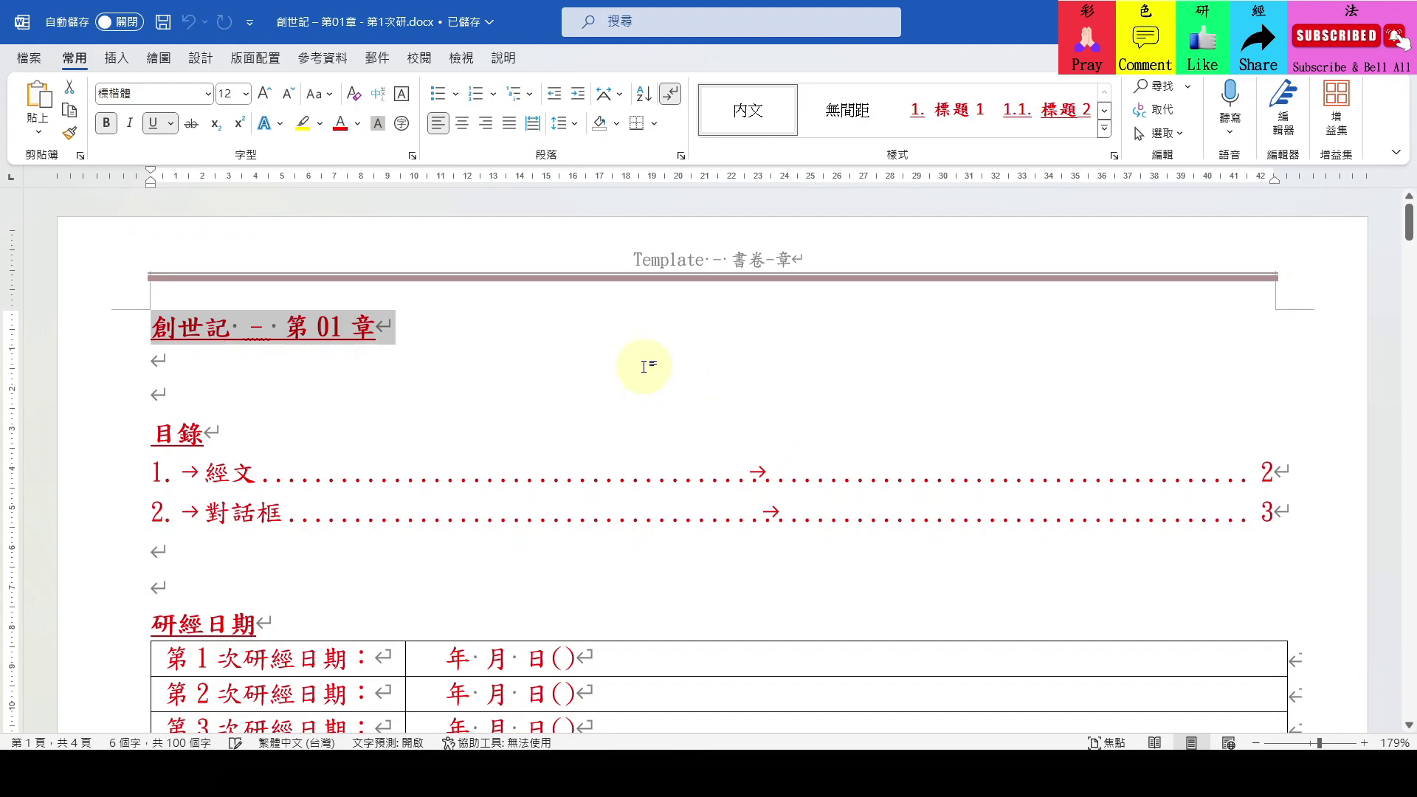
Update the file name field in the page header and return to the document body.
double_click(738, 261)
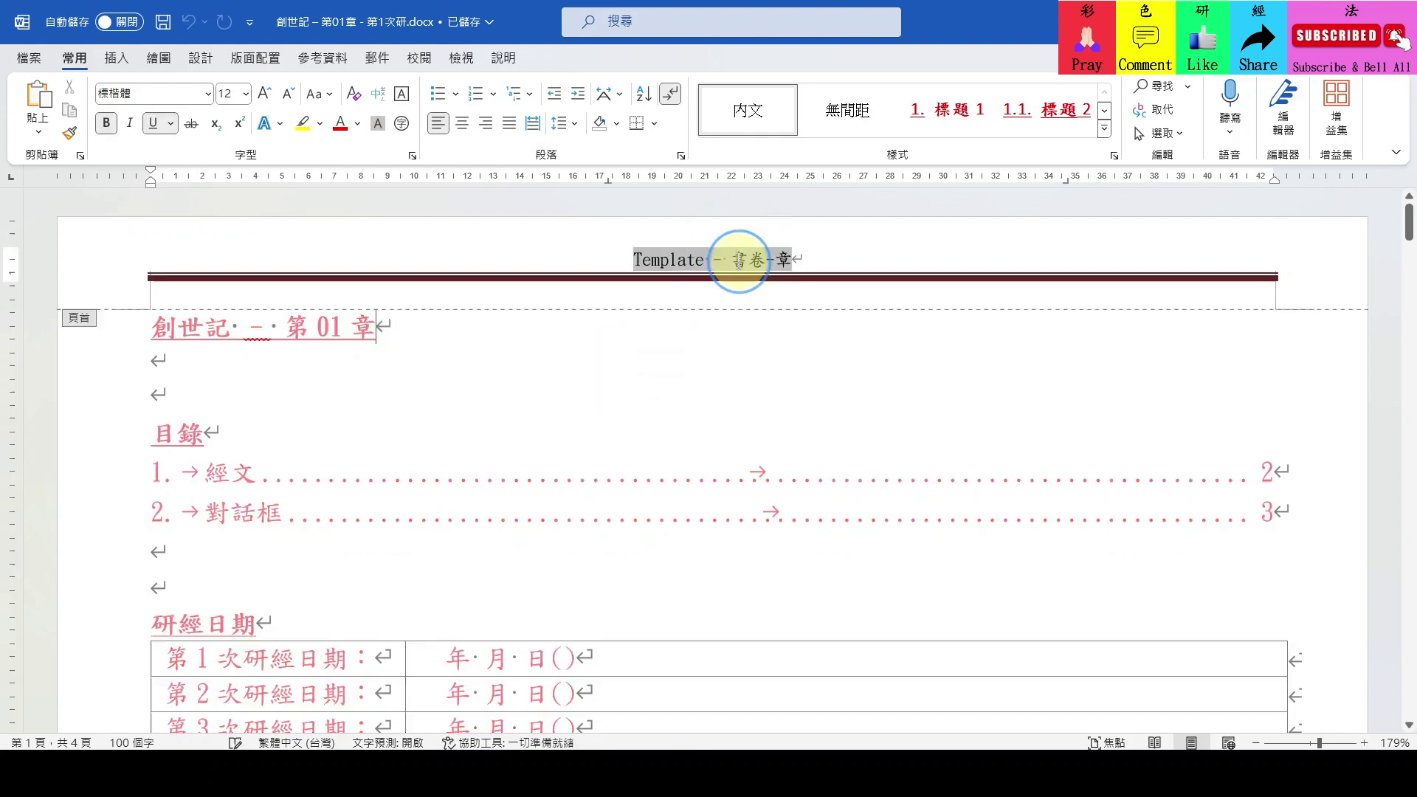
right_click(738, 261)
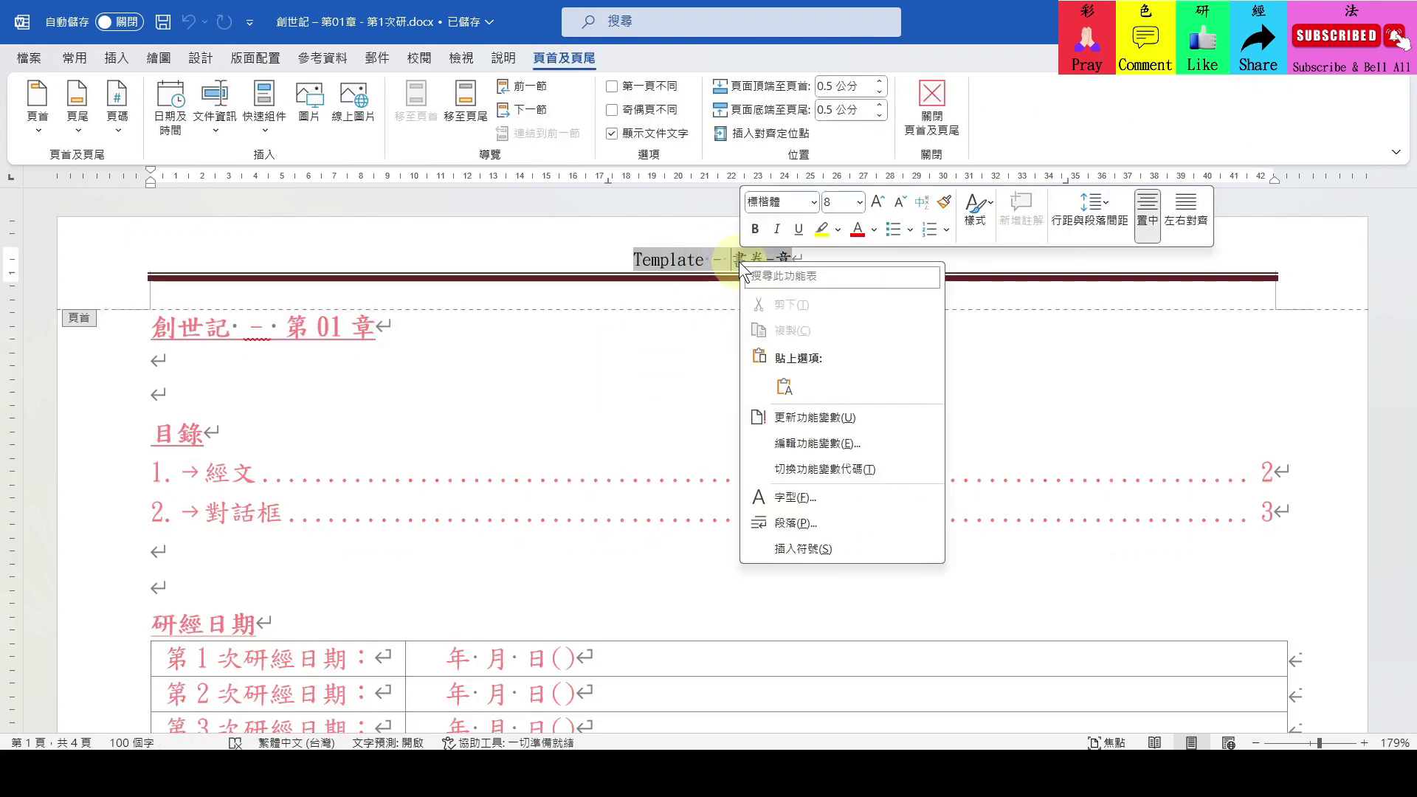
left_click(813, 416)
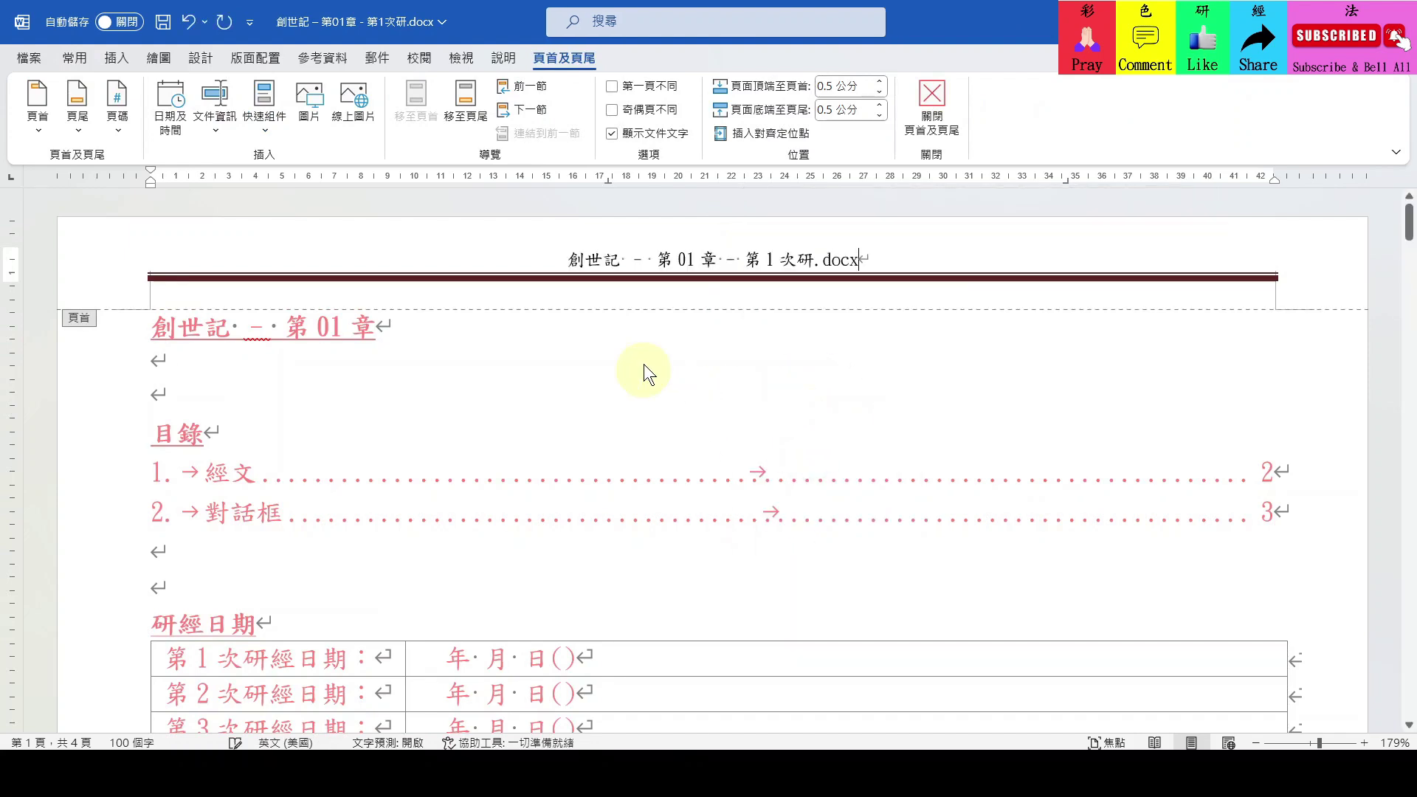
double_click(614, 382)
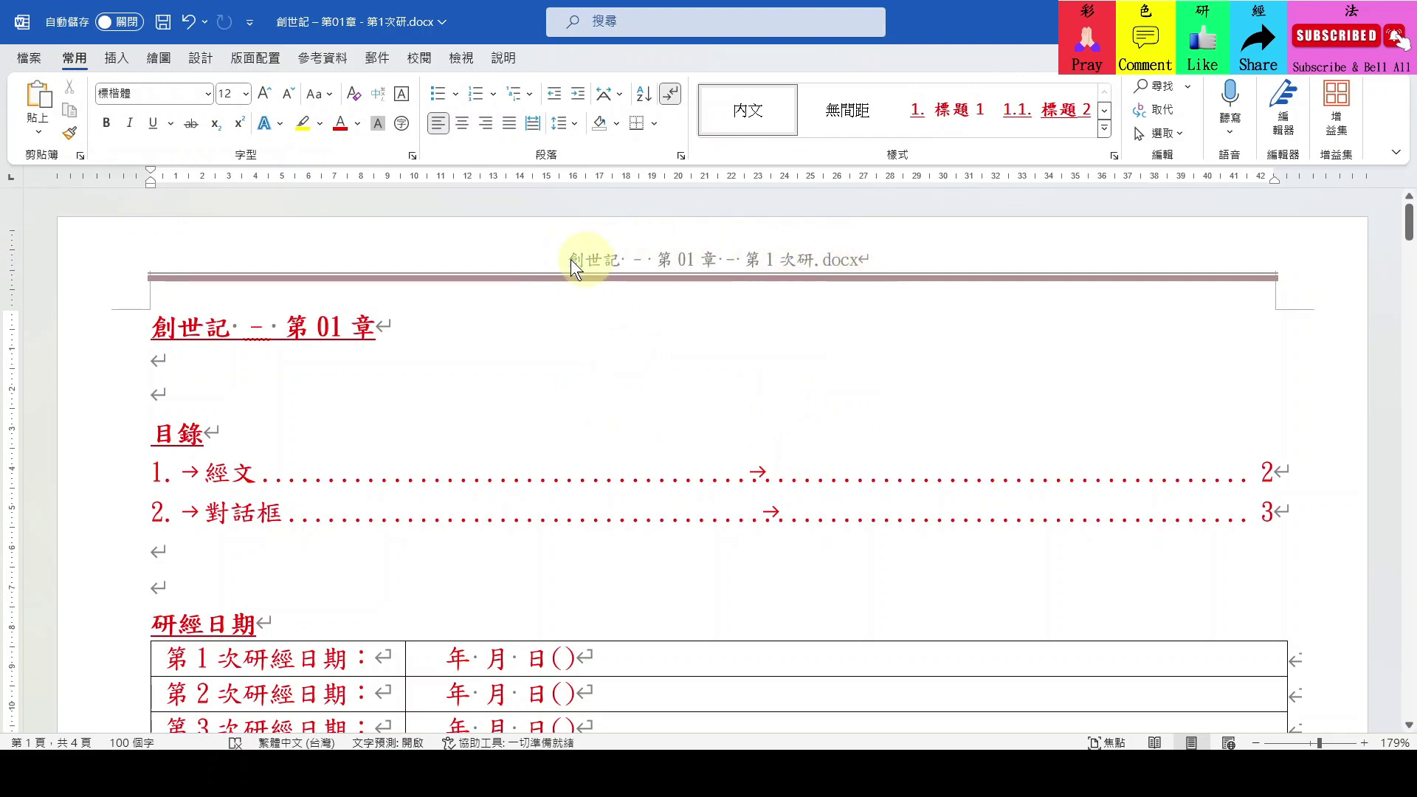
Go to the 經文 section through its entry in the table of contents.
scroll(384, 354, "down", 2)
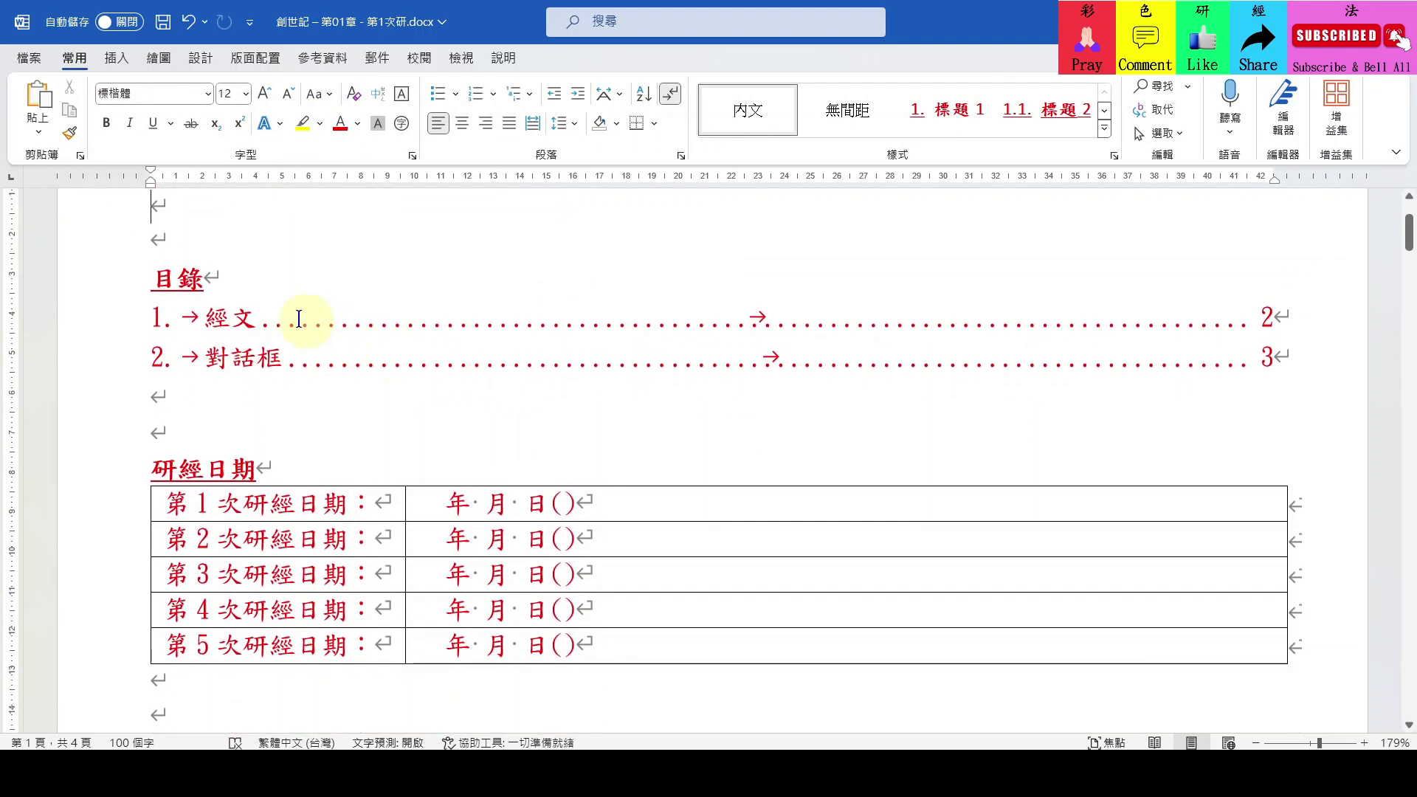
left_click(239, 320, "ctrl")
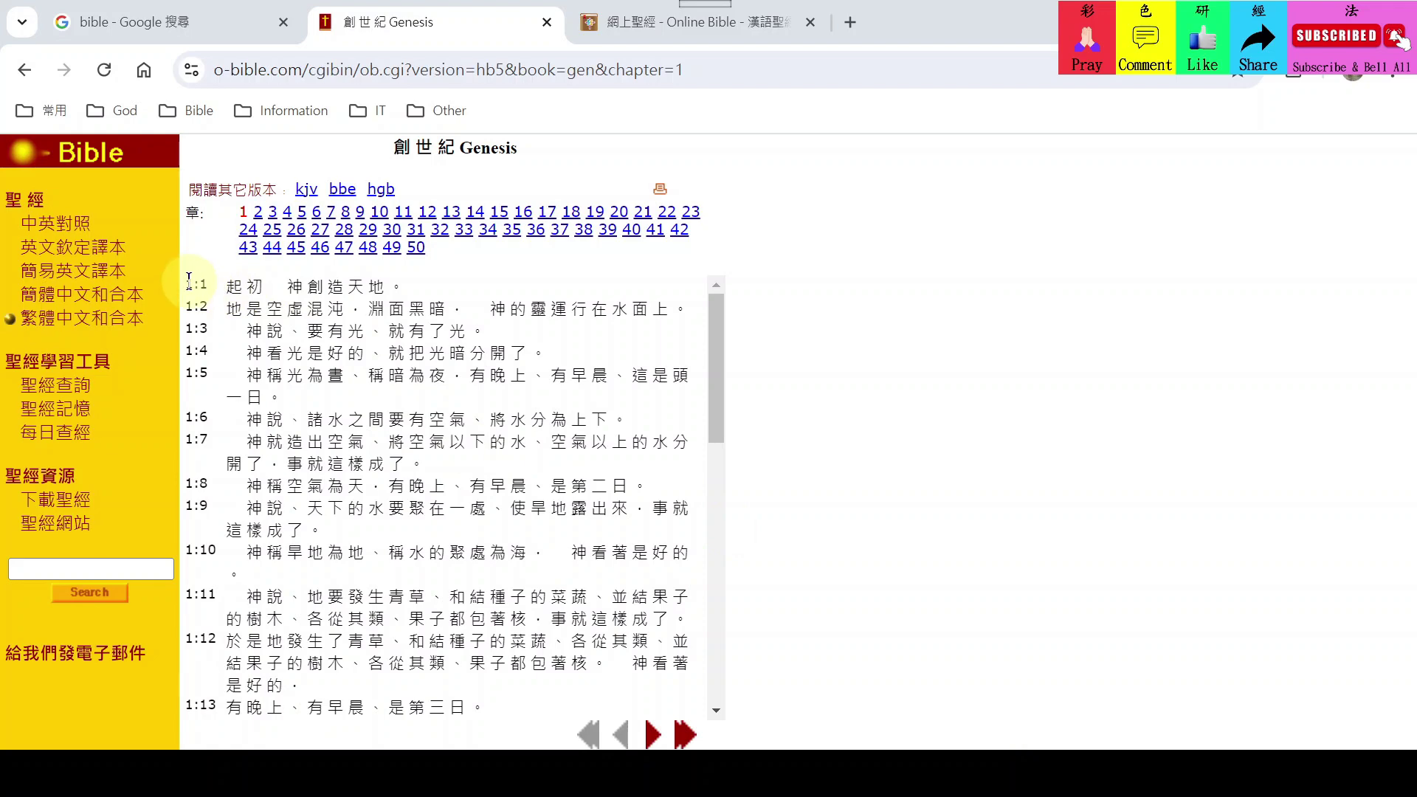
In the browser, select all the verses of Genesis chapter 1, from 1:1 to 1:31, for copying.
left_click_drag(184, 279, 348, 583)
left_click(350, 583)
scroll(350, 583, "down", 10)
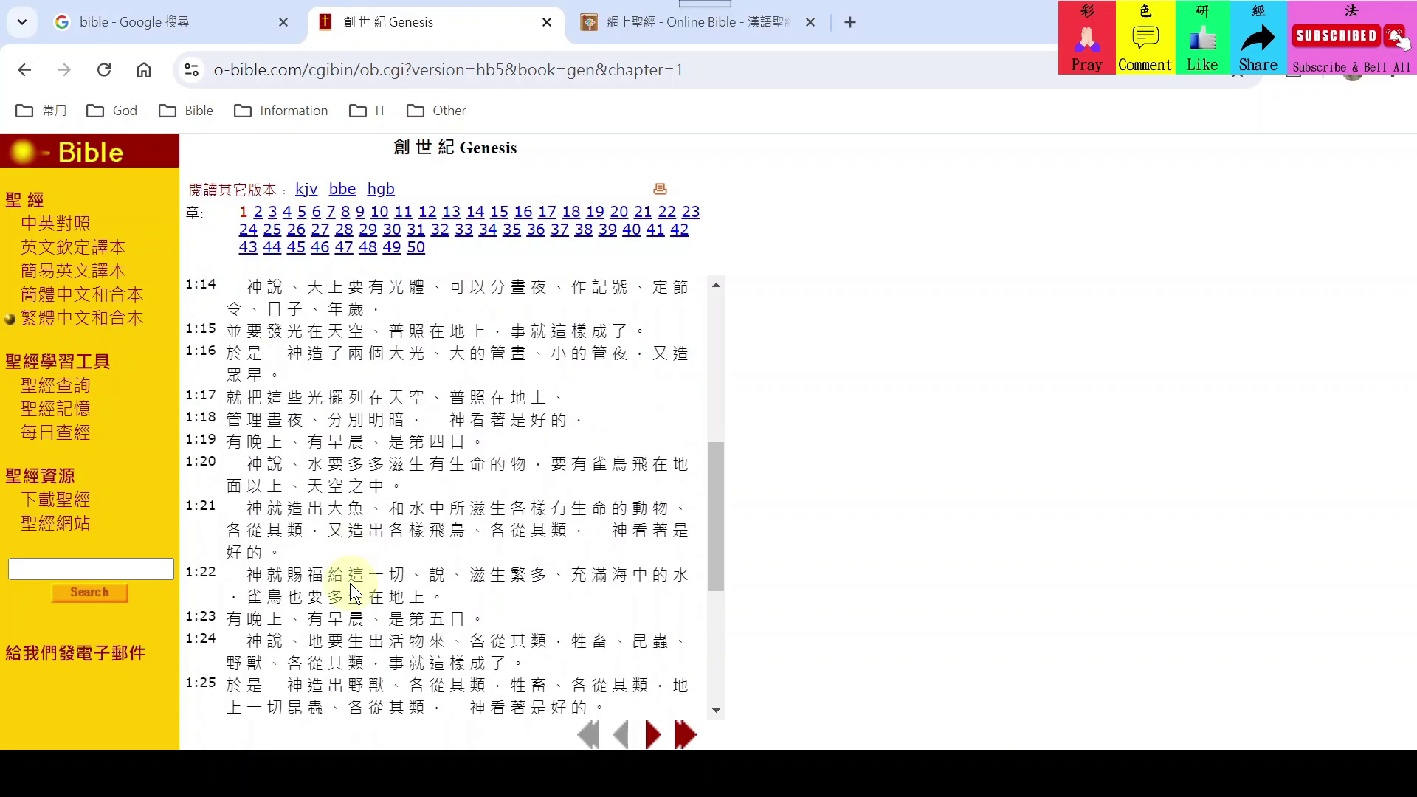
key("ctrl+a")
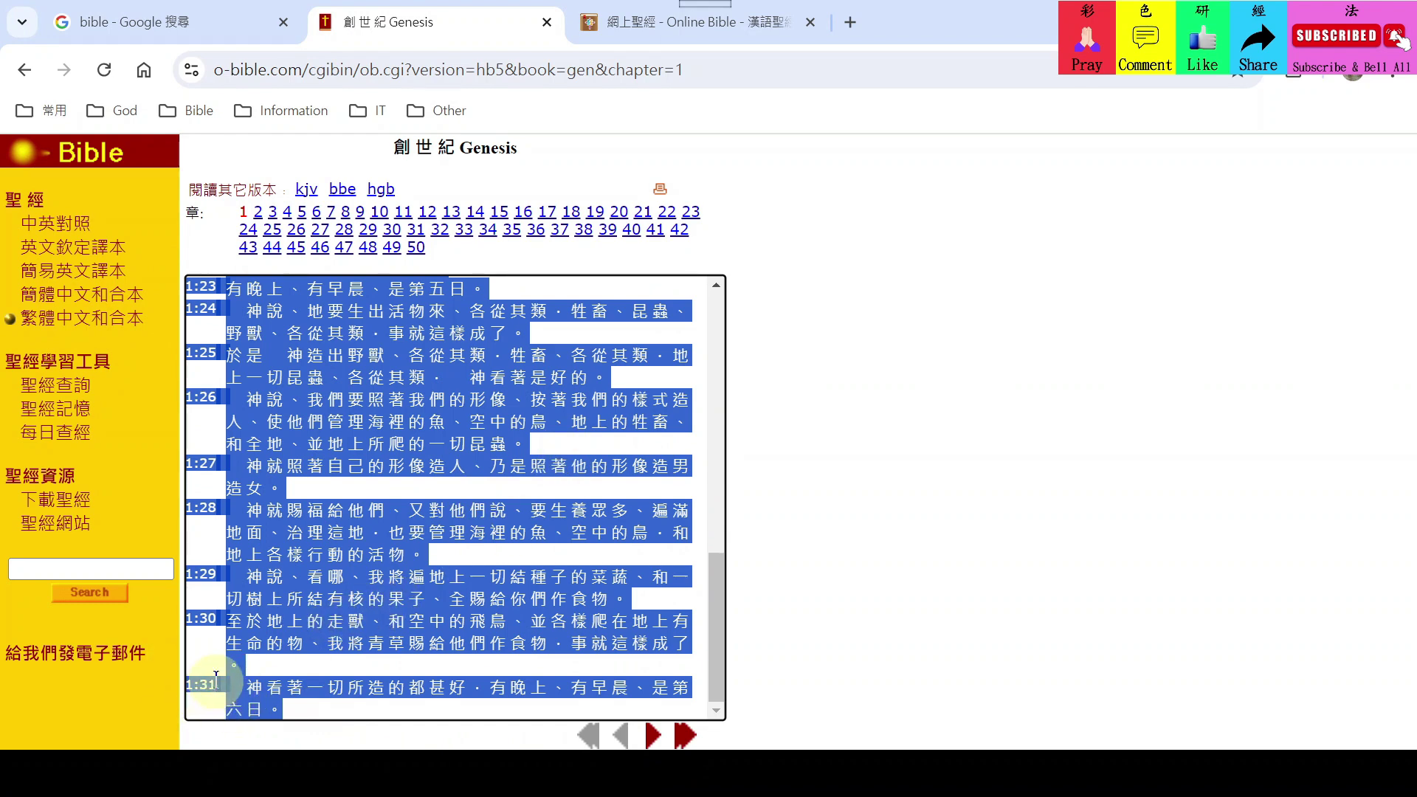
Paste the Genesis 1 verses into an empty Notepad document and place the cursor before 起初 in verse 1:1.
left_click(355, 747)
left_click(656, 554)
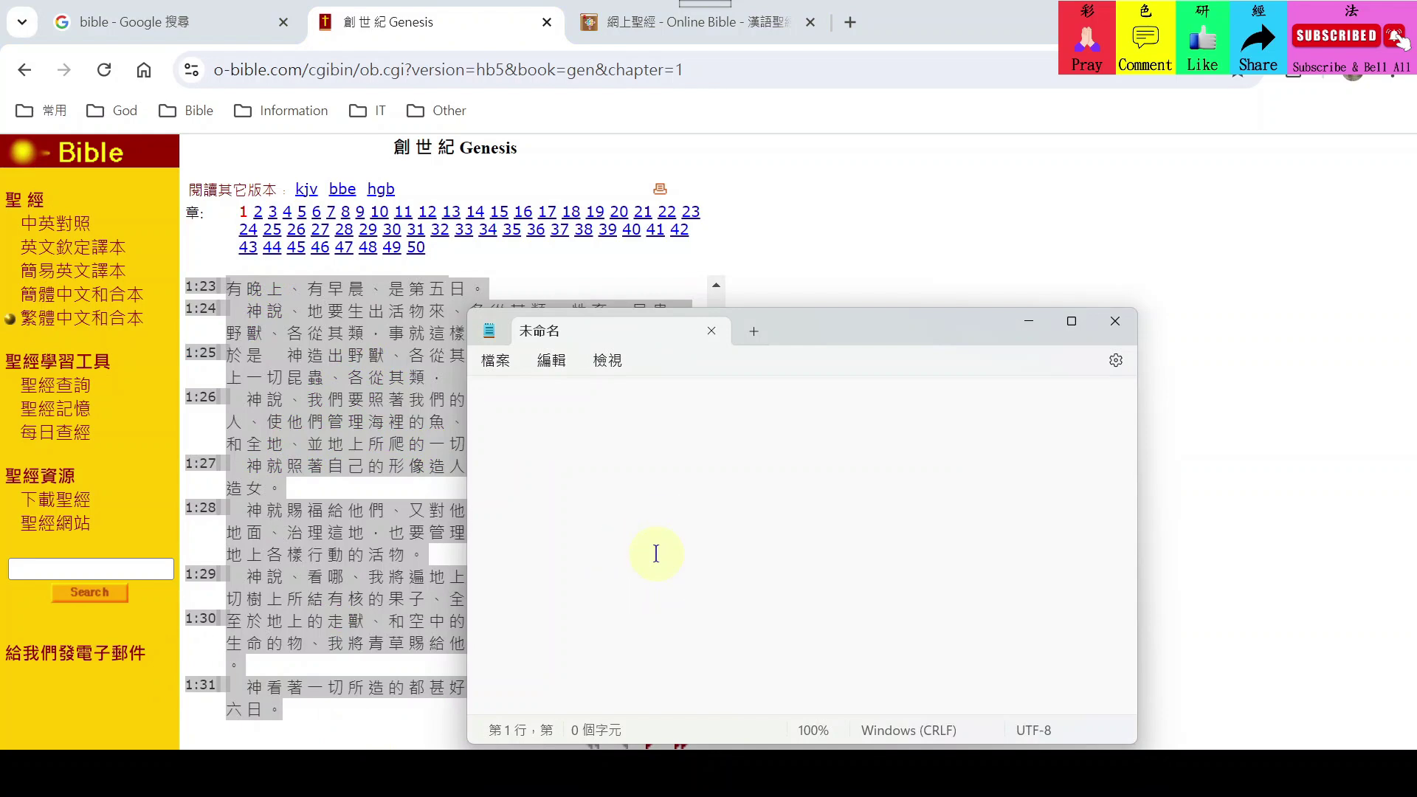
key("ctrl+v")
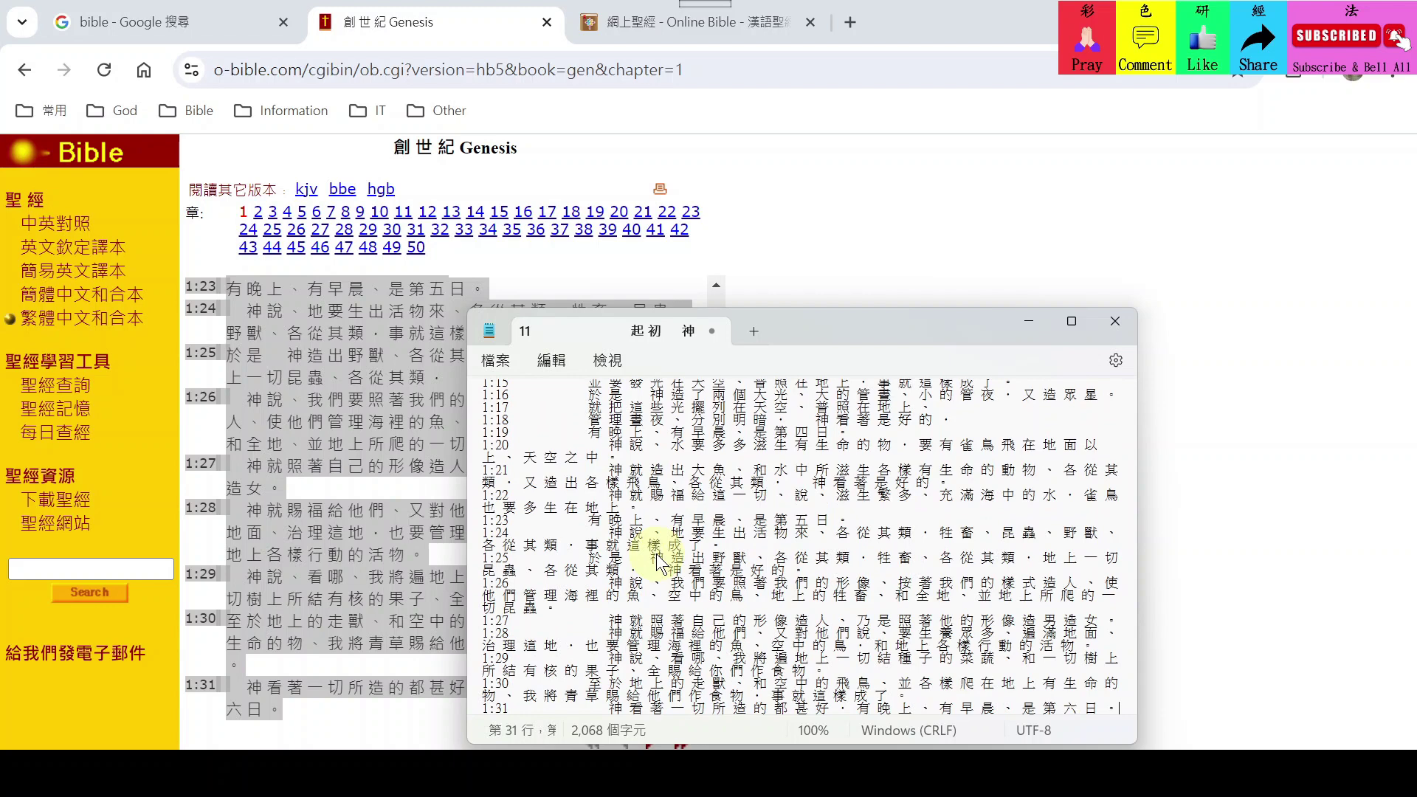
scroll(658, 562, "up", 7)
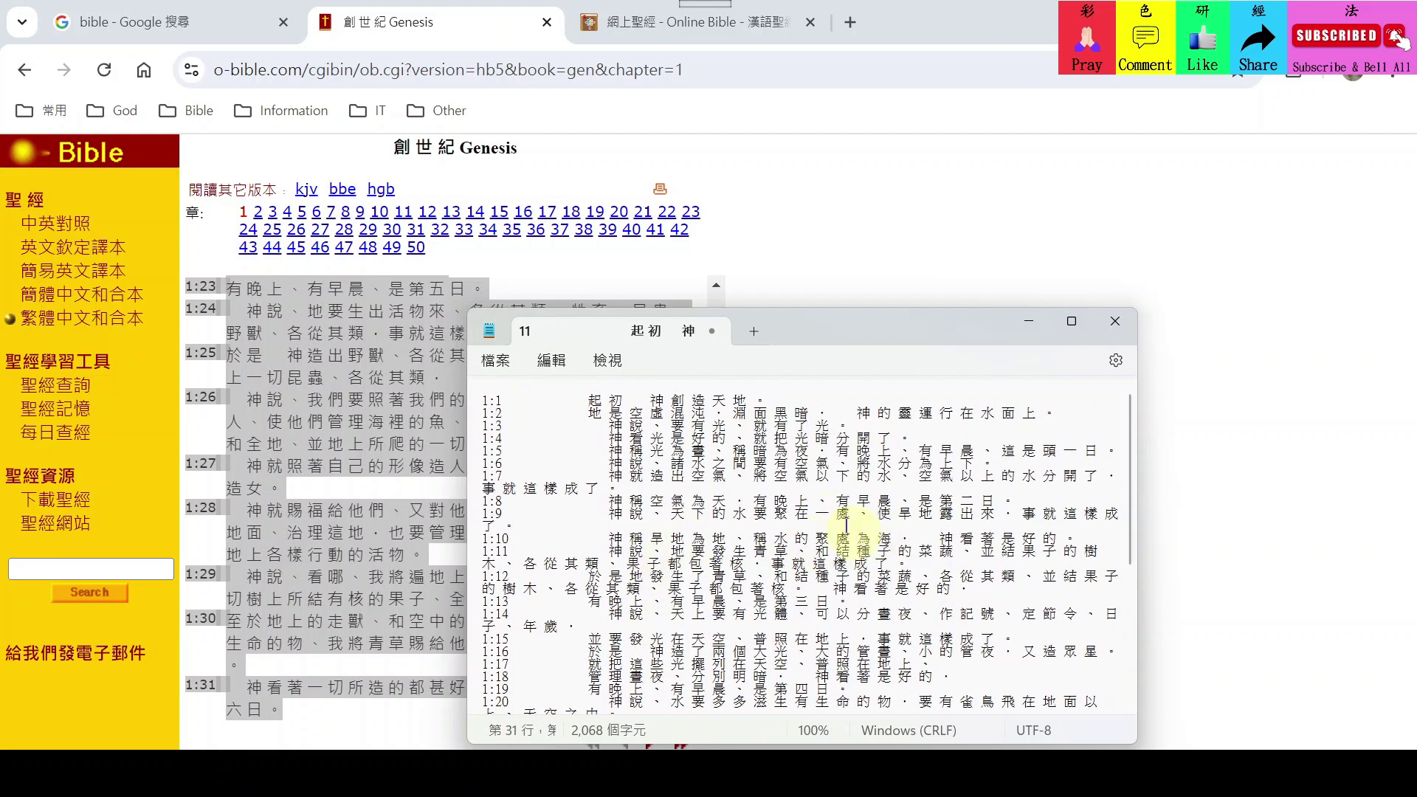
left_click(587, 399)
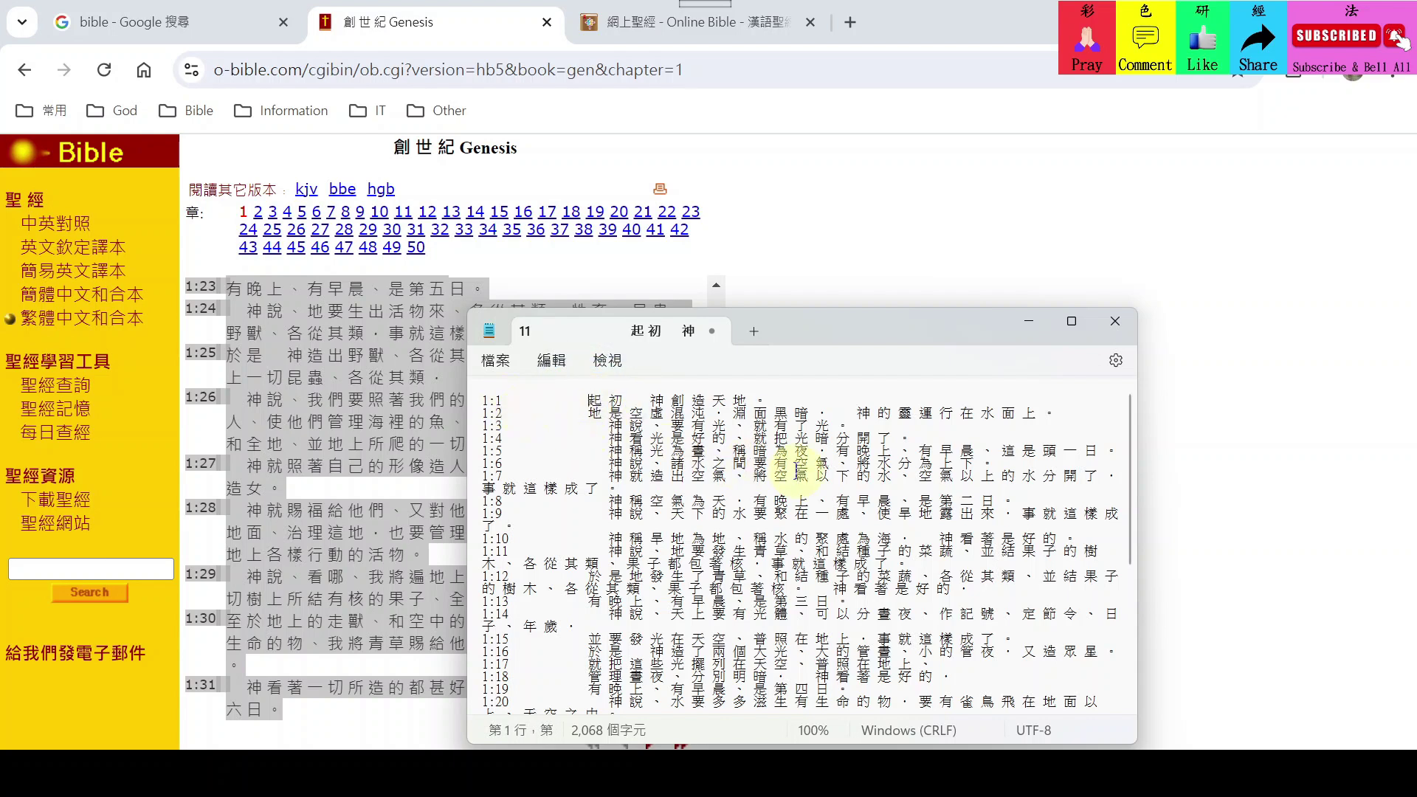
Delete the surplus blank space between the verse number and the text in each verse from 1:1 to 1:28, keeping one short gap.
key("BackSpace")
key("BackSpace")
key("BackSpace")
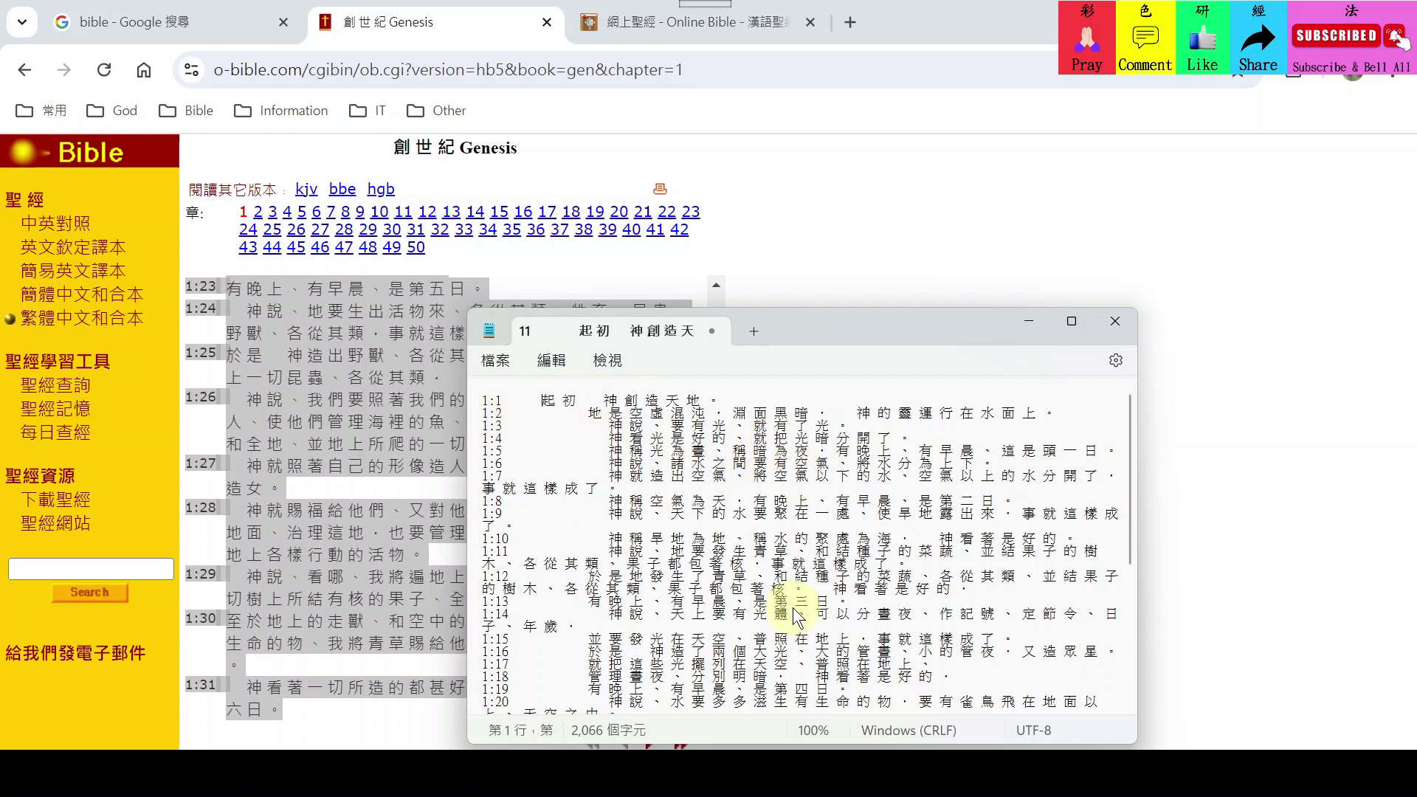
key("Down")
key("BackSpace")
key("BackSpace")
key("BackSpace")
key("Down")
key("BackSpace")
key("BackSpace")
key("BackSpace")
key("BackSpace")
key("BackSpace")
key("Down")
key("shift+Left")
key("BackSpace")
key("BackSpace")
key("BackSpace")
key("BackSpace")
key("BackSpace")
key("Down")
key("shift+Left")
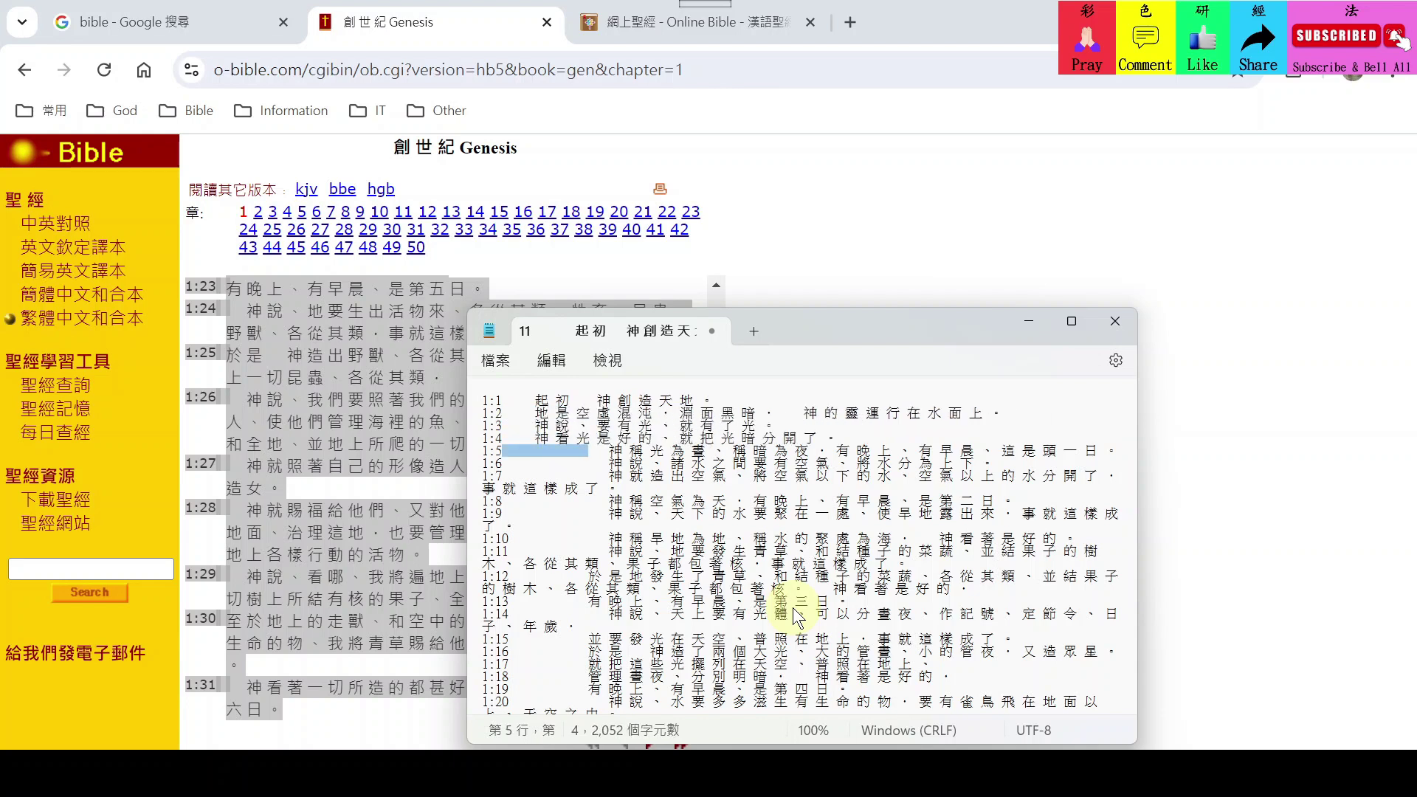
key("BackSpace")
key("BackSpace")
key("BackSpace")
key("BackSpace")
key("BackSpace")
key("Down")
key("shift+Left")
key("BackSpace")
key("BackSpace")
key("BackSpace")
key("BackSpace")
key("BackSpace")
key("Down")
key("shift+Left")
key("BackSpace")
key("BackSpace")
key("BackSpace")
key("BackSpace")
key("BackSpace")
key("Down")
key("shift+Left")
key("BackSpace")
key("BackSpace")
key("BackSpace")
key("BackSpace")
key("BackSpace")
key("Down")
key("shift+Left")
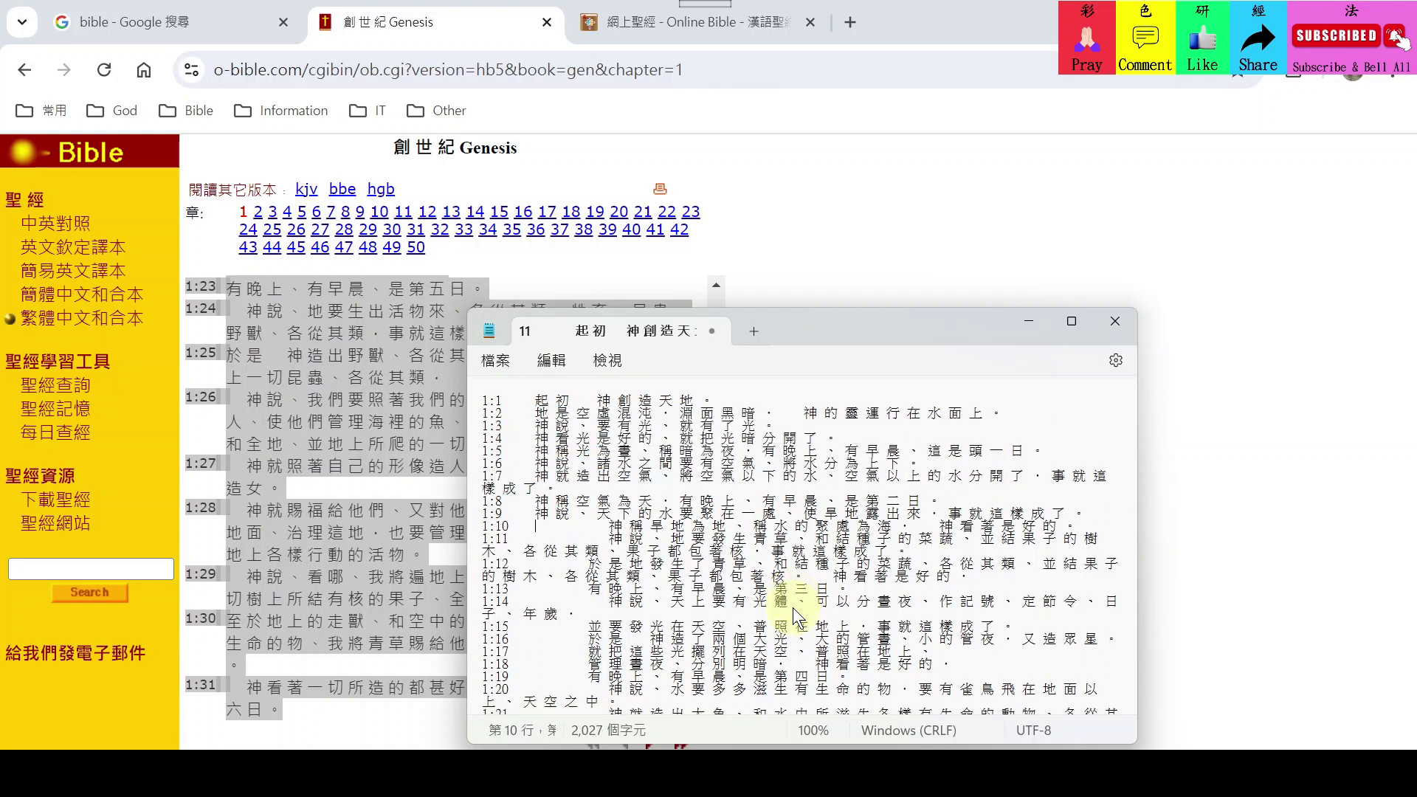
key("BackSpace")
key("BackSpace")
key("BackSpace")
key("BackSpace")
key("BackSpace")
key("Down")
key("shift+Left")
key("BackSpace")
key("BackSpace")
key("BackSpace")
key("BackSpace")
key("BackSpace")
key("Down")
key("shift+Left")
key("BackSpace")
key("BackSpace")
key("BackSpace")
key("BackSpace")
key("BackSpace")
key("Down")
key("shift+Left")
key("BackSpace")
key("BackSpace")
key("BackSpace")
key("Down")
key("shift+Left")
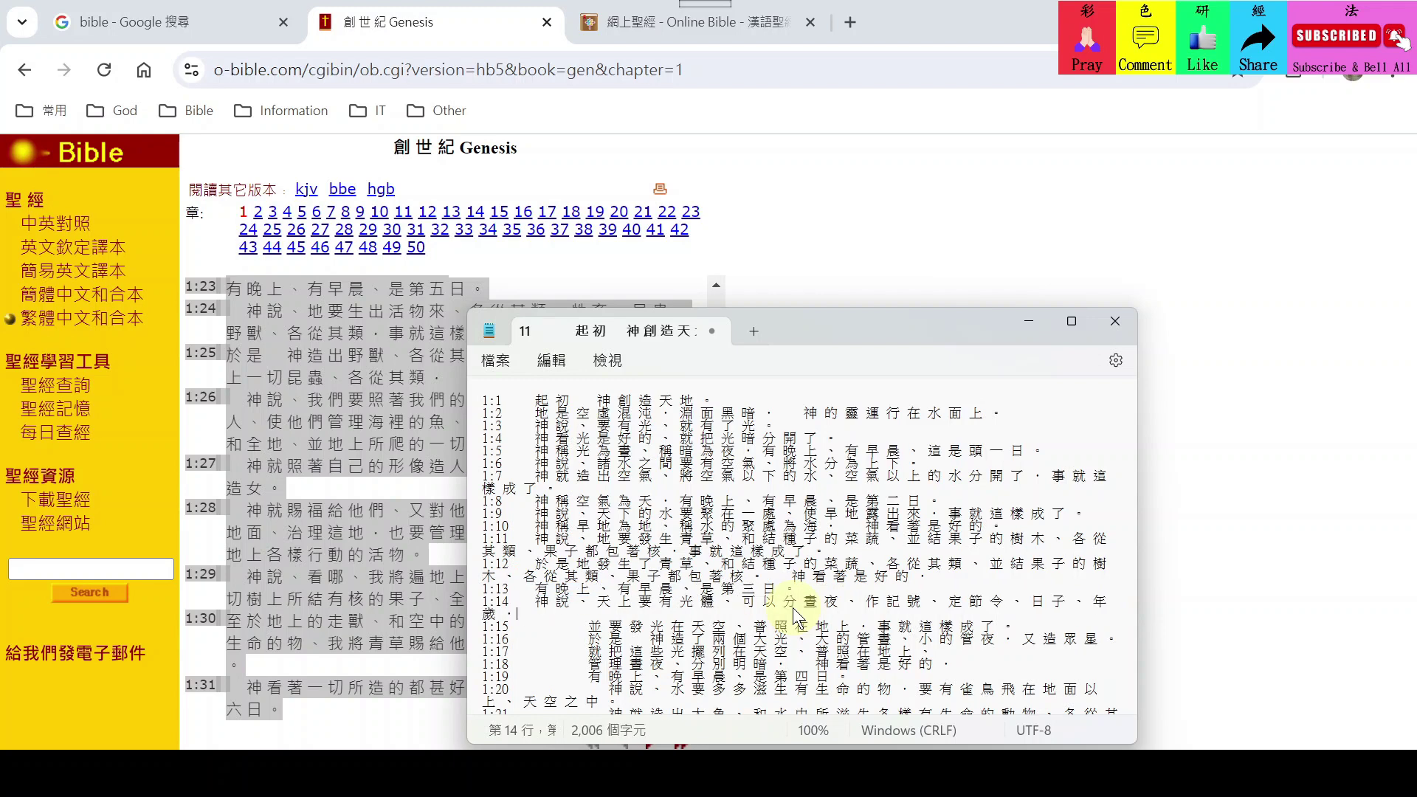
key("BackSpace")
key("BackSpace")
key("BackSpace")
key("Down")
key("shift+Left")
key("BackSpace")
key("BackSpace")
key("BackSpace")
key("Down")
key("shift+Left")
key("BackSpace")
key("BackSpace")
key("BackSpace")
key("Down")
key("shift+Left")
key("BackSpace")
key("BackSpace")
key("BackSpace")
key("Down")
key("shift+Left")
key("BackSpace")
key("BackSpace")
key("BackSpace")
key("Down")
key("shift+Left")
key("BackSpace")
key("BackSpace")
key("BackSpace")
key("Down")
key("shift+Left")
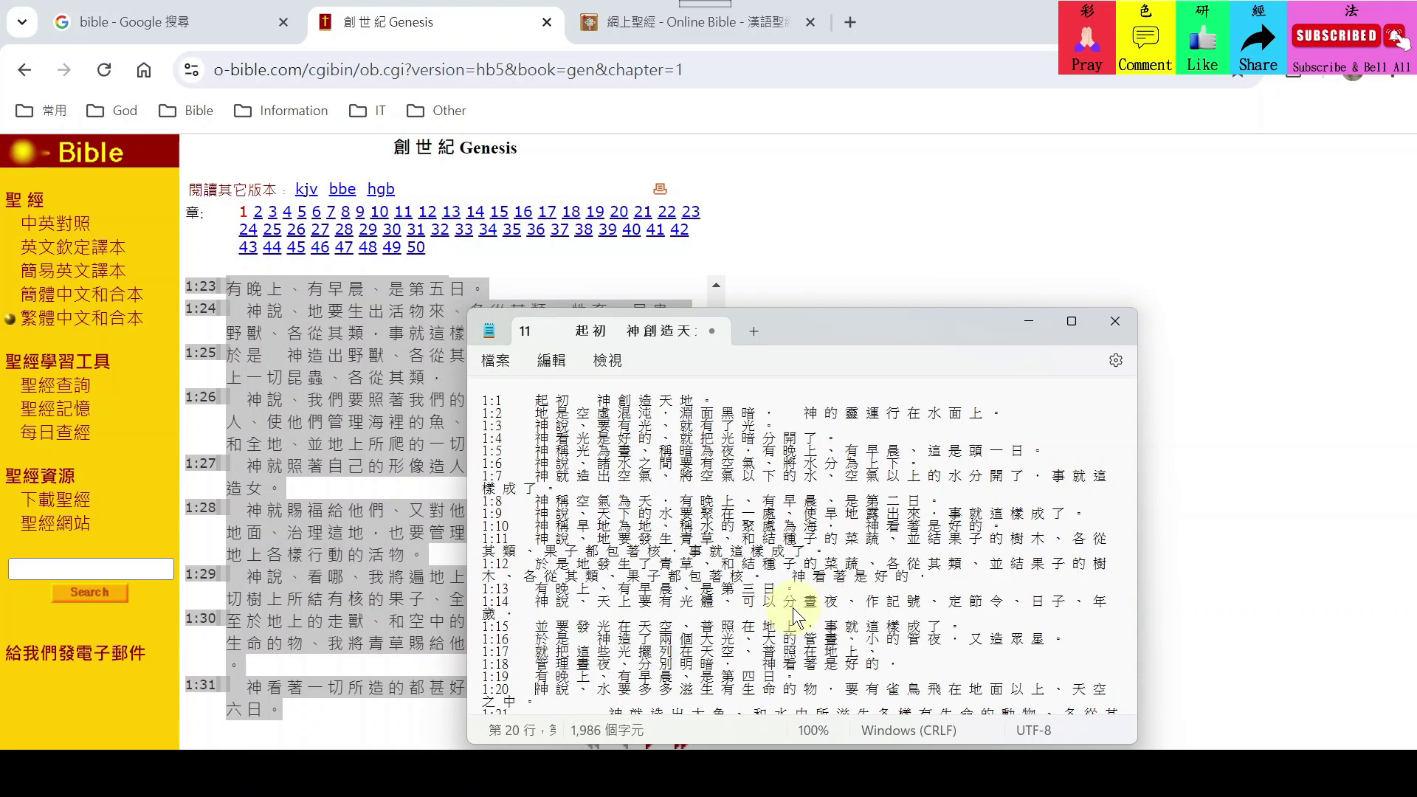
key("BackSpace")
key("BackSpace")
key("BackSpace")
key("Down")
key("shift+Left")
key("BackSpace")
key("BackSpace")
key("BackSpace")
key("Down")
key("shift+Left")
key("BackSpace")
key("BackSpace")
key("BackSpace")
key("Down")
key("shift+Left")
key("BackSpace")
key("BackSpace")
key("BackSpace")
key("Down")
key("BackSpace")
key("BackSpace")
key("BackSpace")
key("BackSpace")
key("BackSpace")
key("Down")
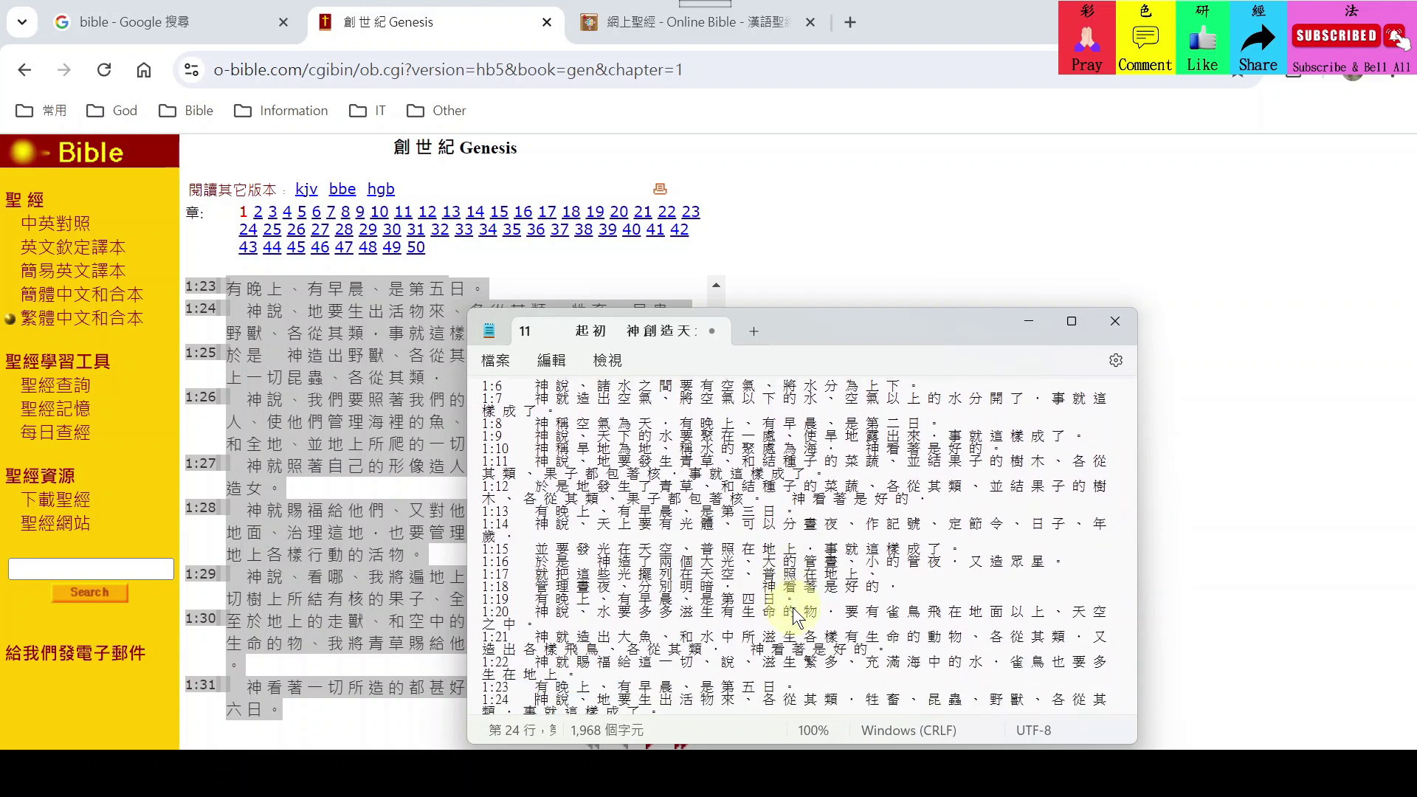
key("BackSpace")
key("BackSpace")
key("BackSpace")
key("BackSpace")
key("BackSpace")
key("BackSpace")
key("Down")
key("BackSpace")
key("BackSpace")
key("BackSpace")
key("BackSpace")
key("BackSpace")
key("BackSpace")
key("Down")
key("BackSpace")
key("BackSpace")
key("BackSpace")
key("BackSpace")
key("BackSpace")
key("Down")
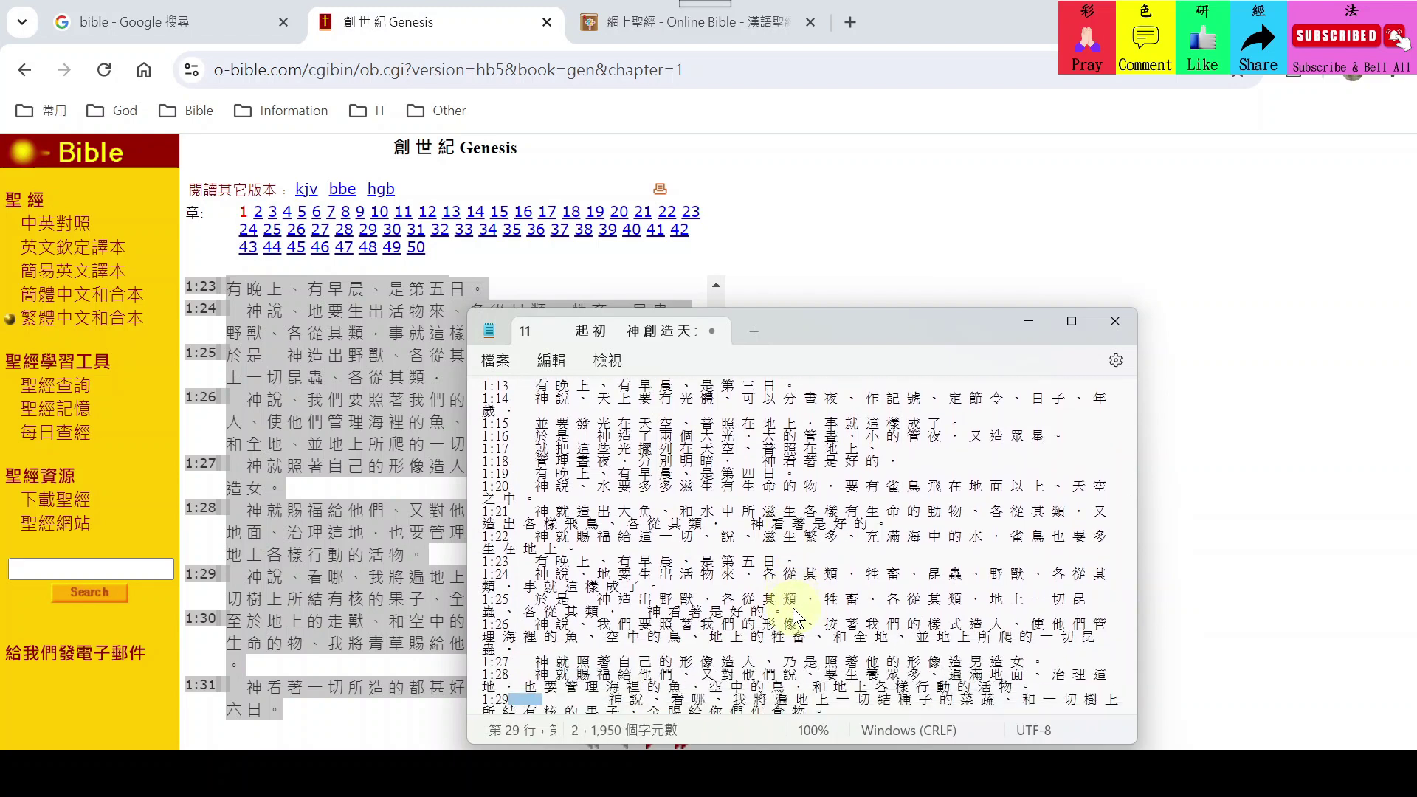
Delete the surplus blank space between the verse number and the text in verses 1:29 to 1:31, keeping one short gap.
key("BackSpace")
key("BackSpace")
key("BackSpace")
key("BackSpace")
key("Down")
key("BackSpace")
key("BackSpace")
key("BackSpace")
key("BackSpace")
key("BackSpace")
key("Down")
key("BackSpace")
key("BackSpace")
key("BackSpace")
key("BackSpace")
key("Down")
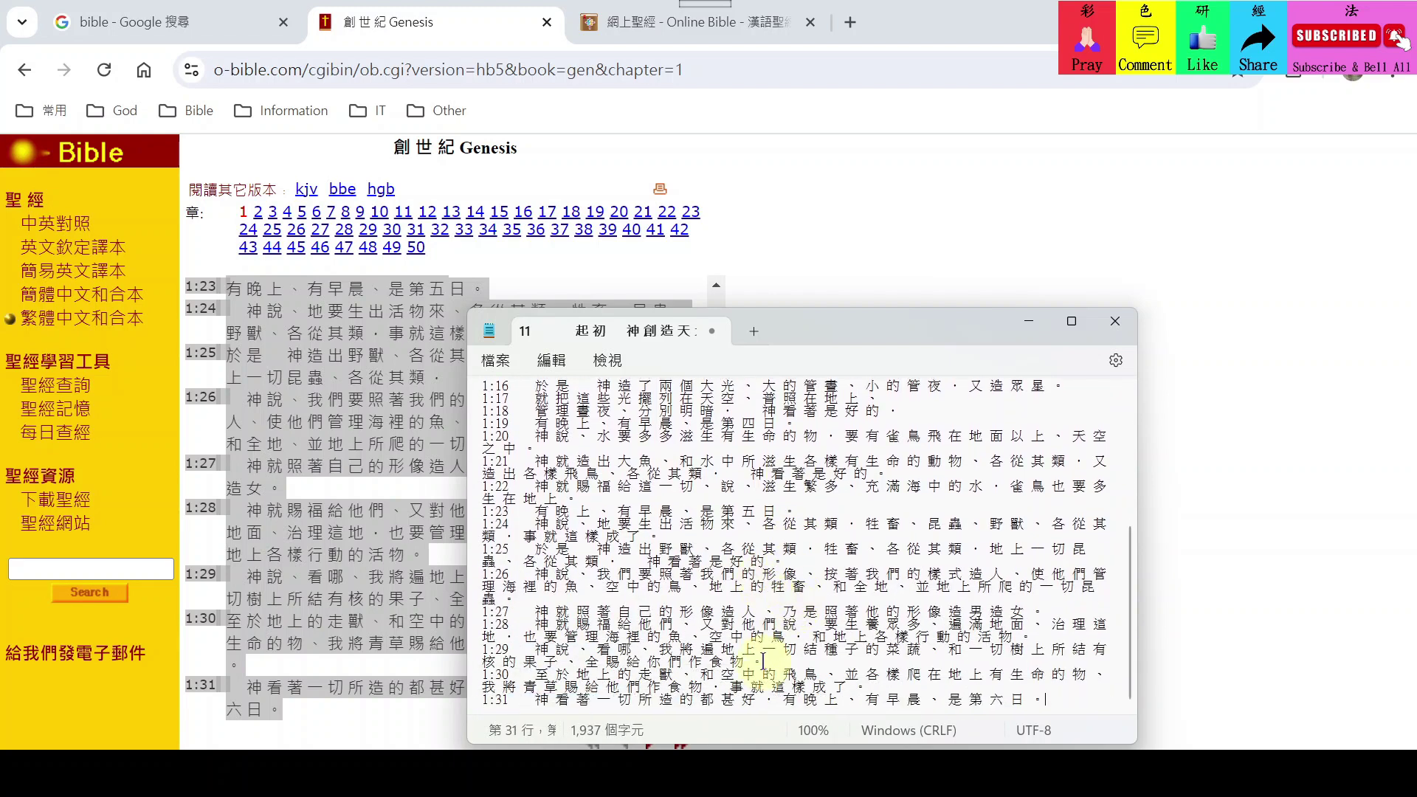
Switch to the Word document and examine the empty three-column table under the 經文 heading alongside the verses in Notepad.
scroll(763, 657, "up", 7)
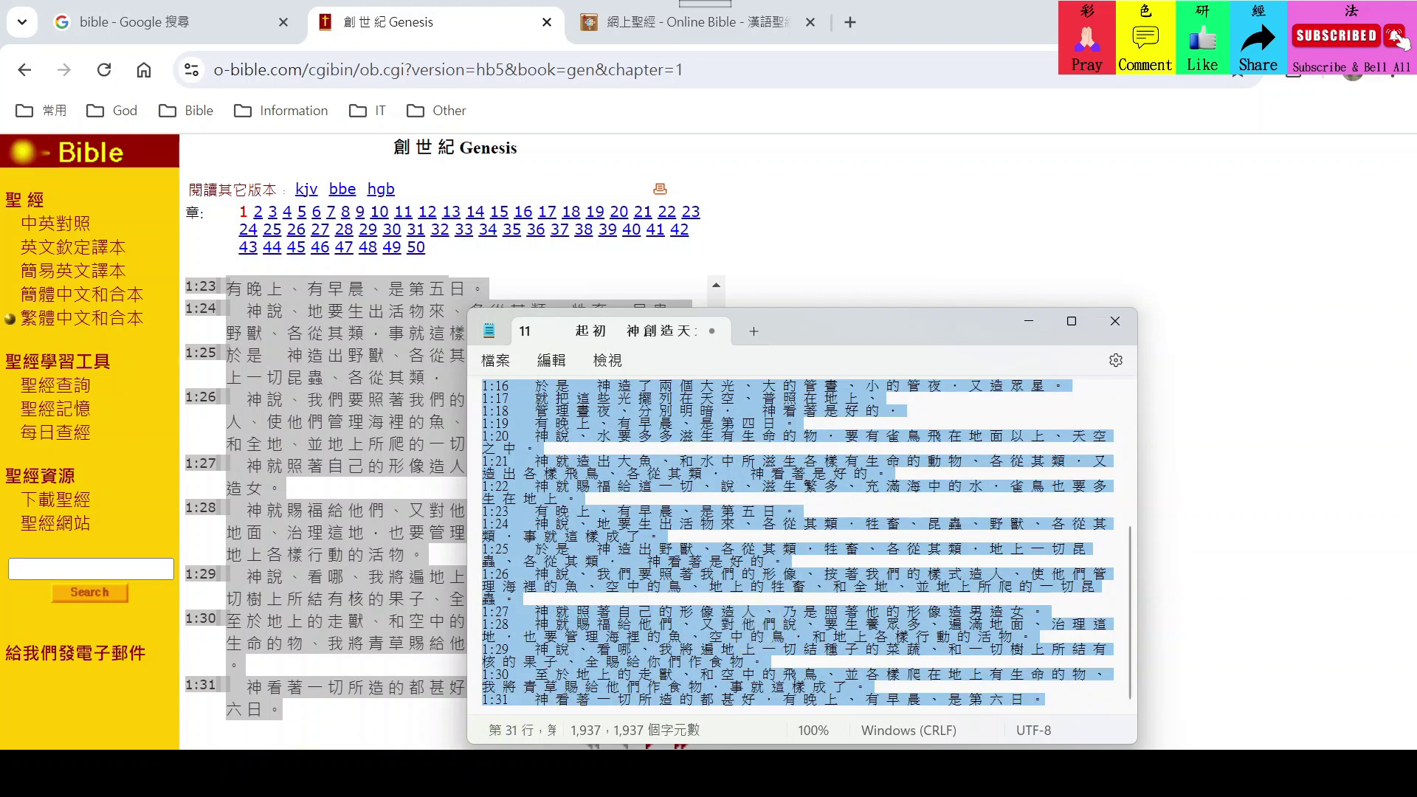
mouse_move(314, 775)
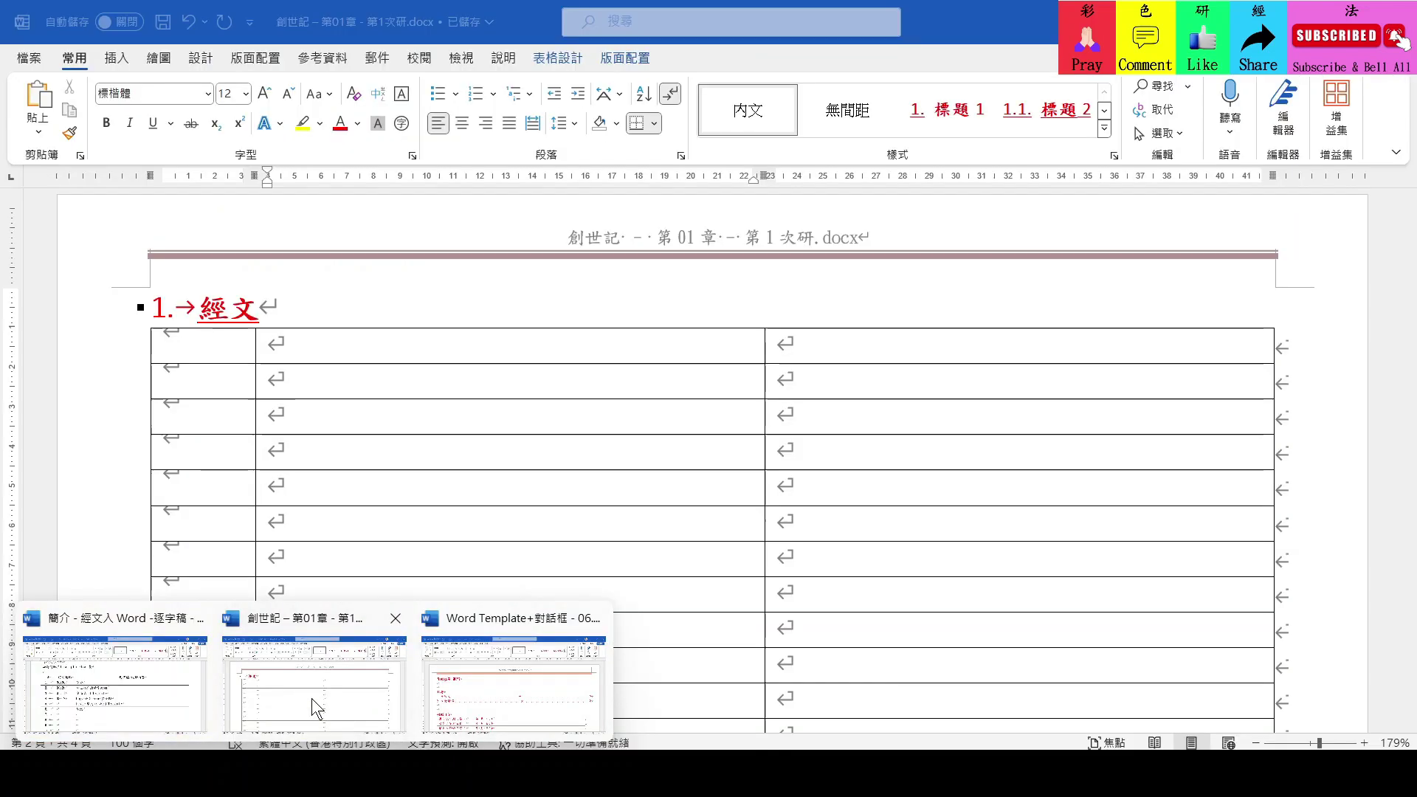
left_click(311, 699)
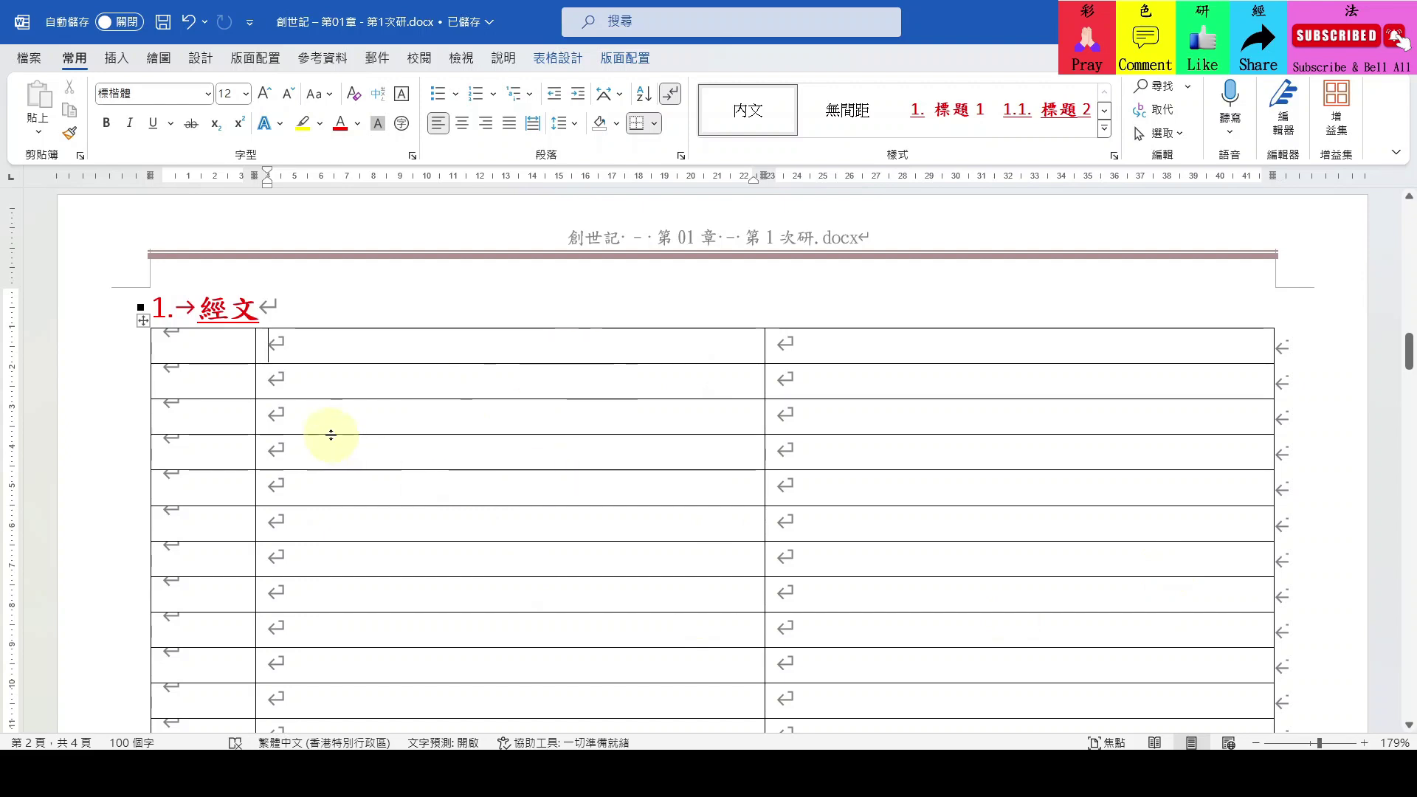
scroll(309, 436, "down", 6)
scroll(308, 436, "down", 10)
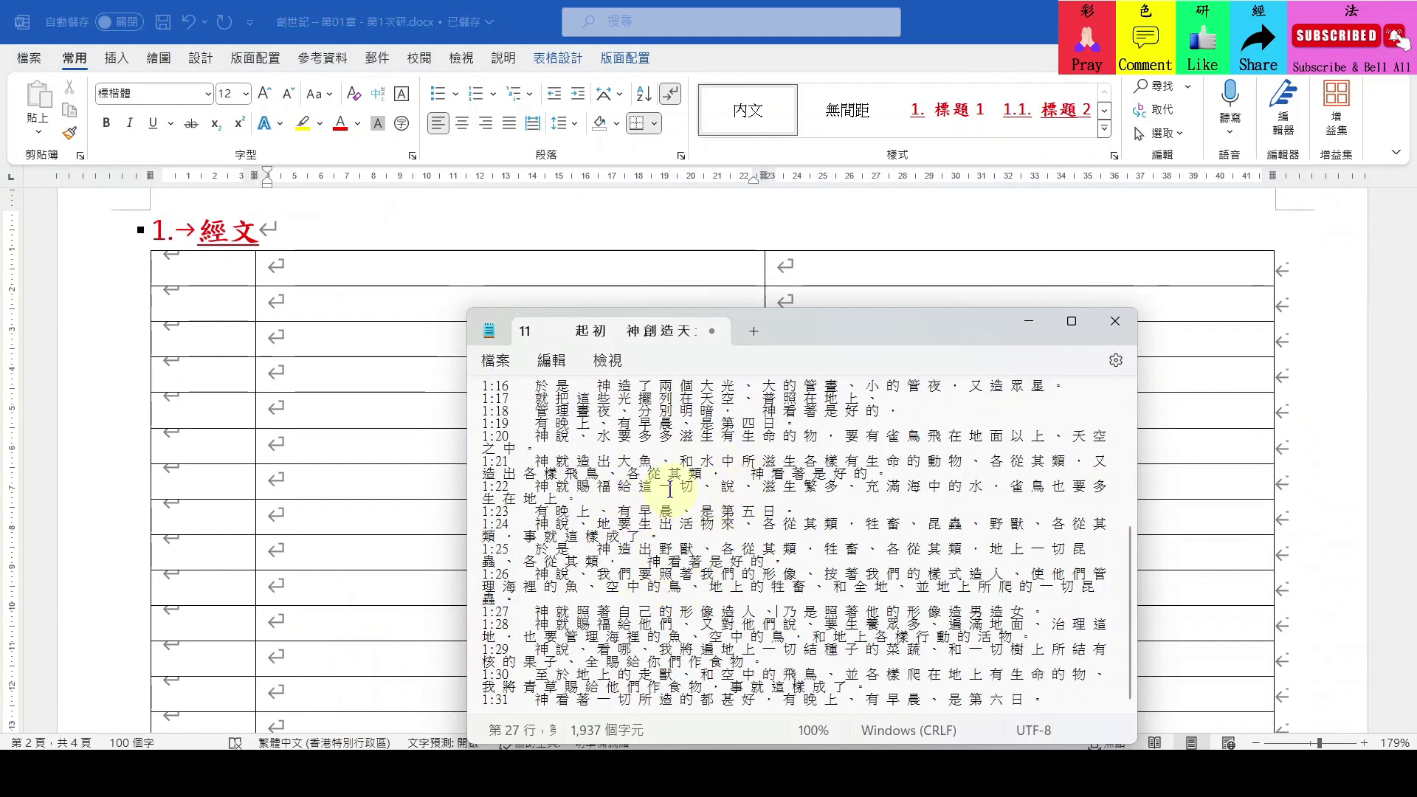
scroll(671, 402, "up", 1)
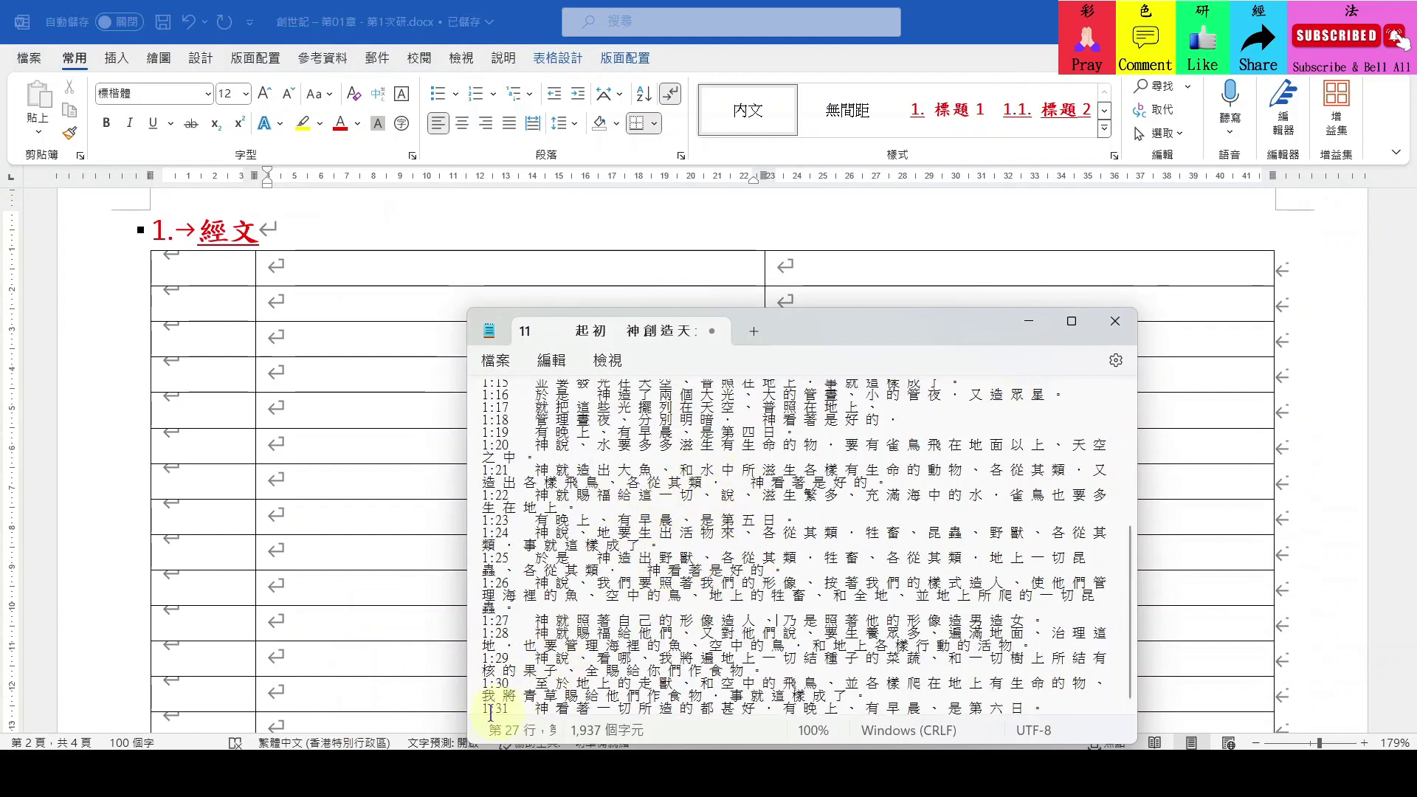
left_click(335, 489)
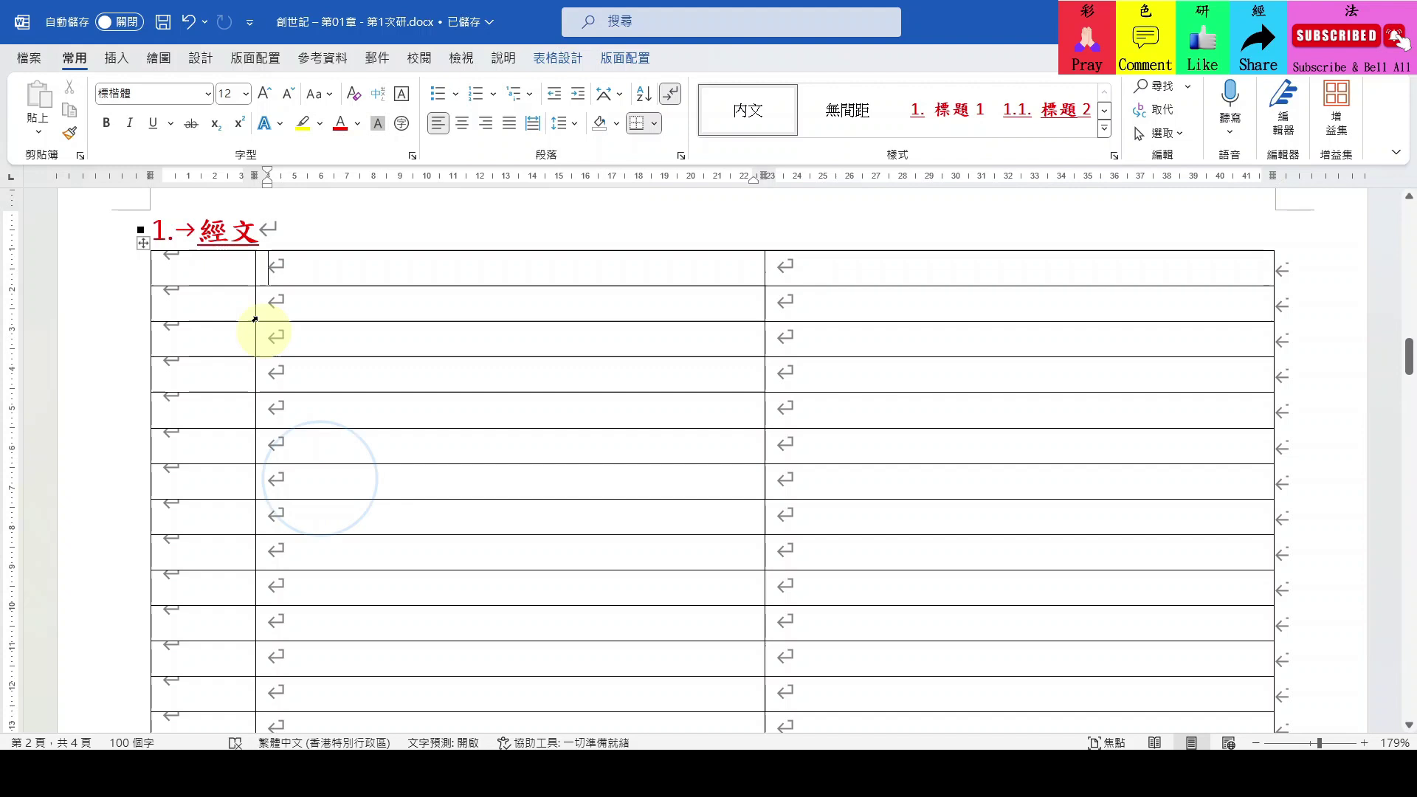
left_click(214, 248)
scroll(216, 446, "down", 12)
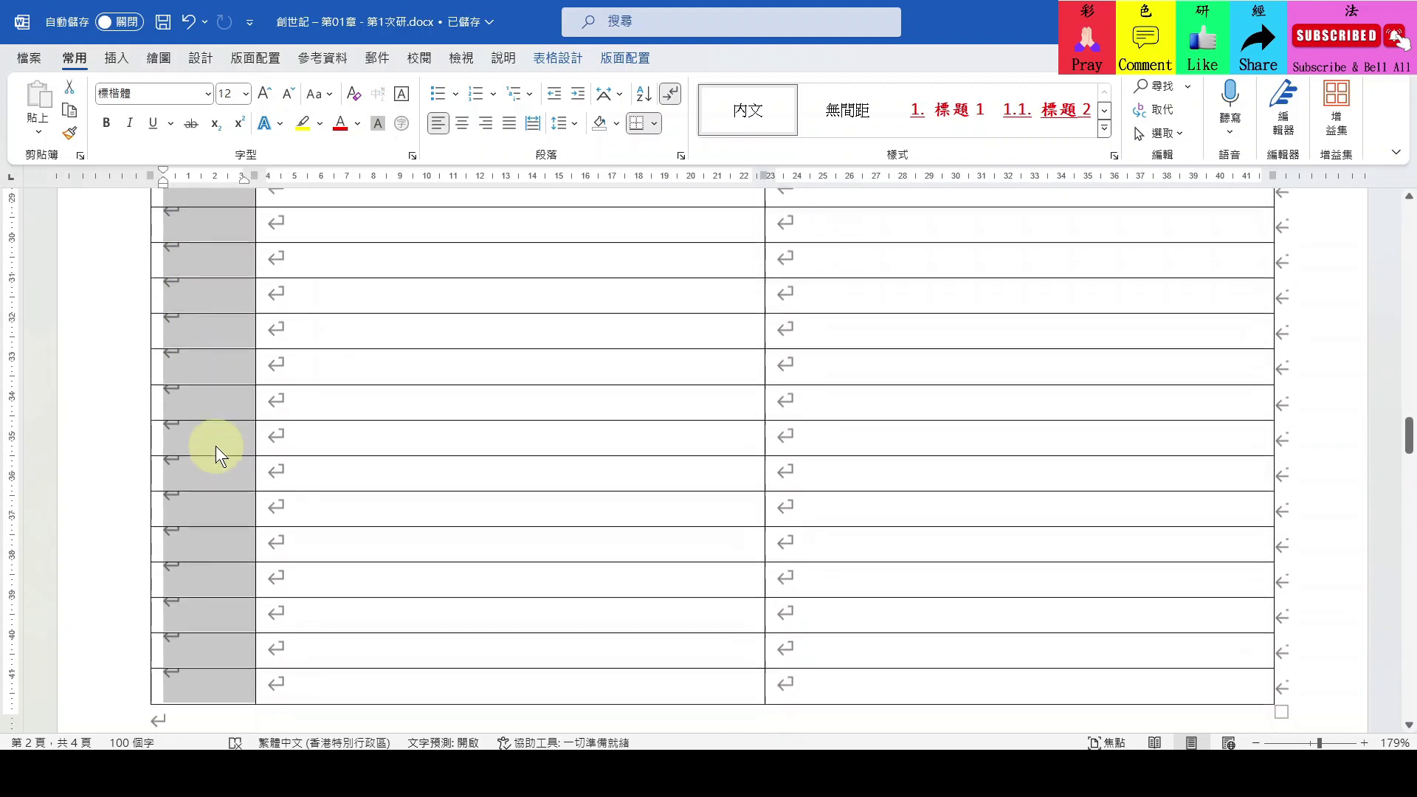
scroll(216, 446, "down", 3)
scroll(215, 446, "up", 15)
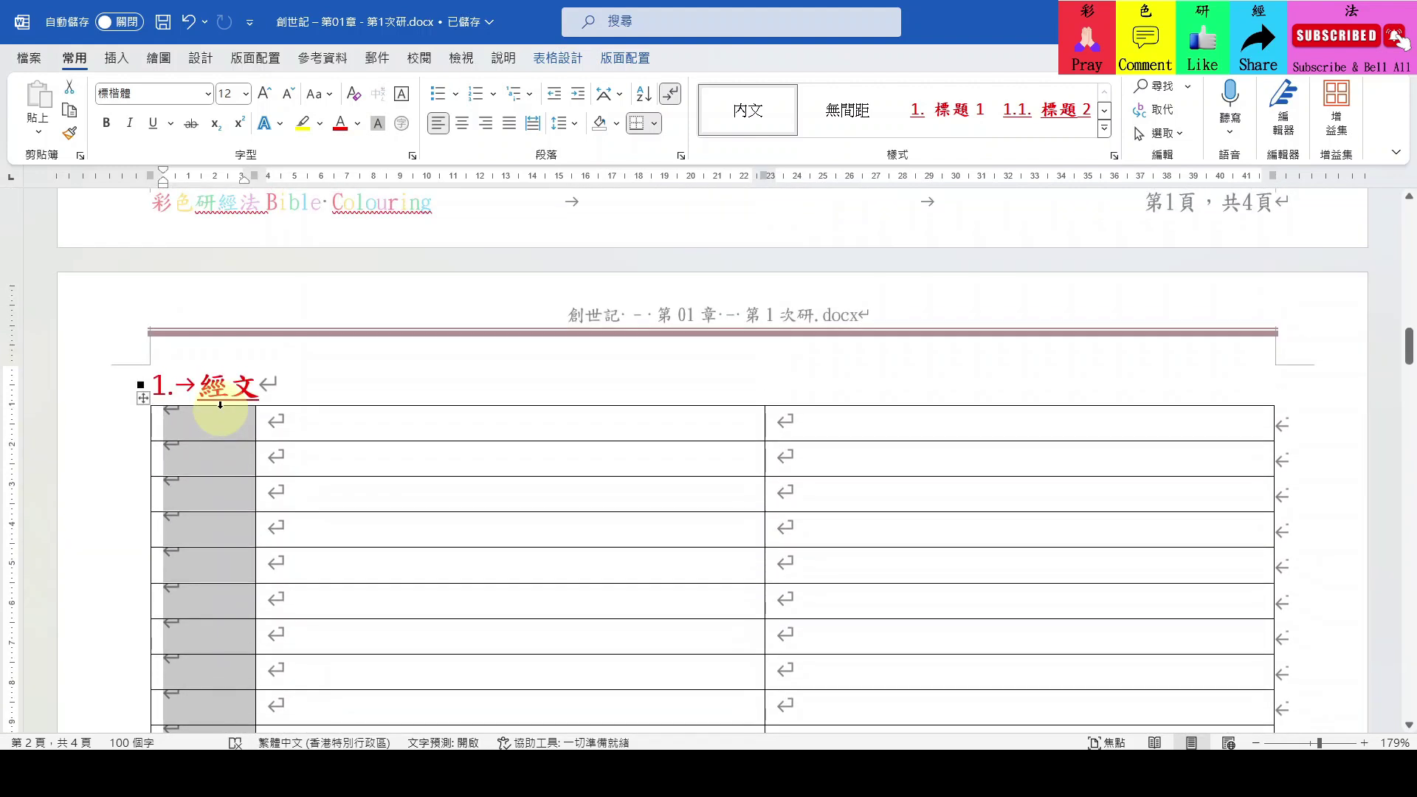
Select the whole table under 經文 and fill it with all the cleaned Genesis 1 verses copied from Notepad.
left_click(220, 424)
left_click(143, 398)
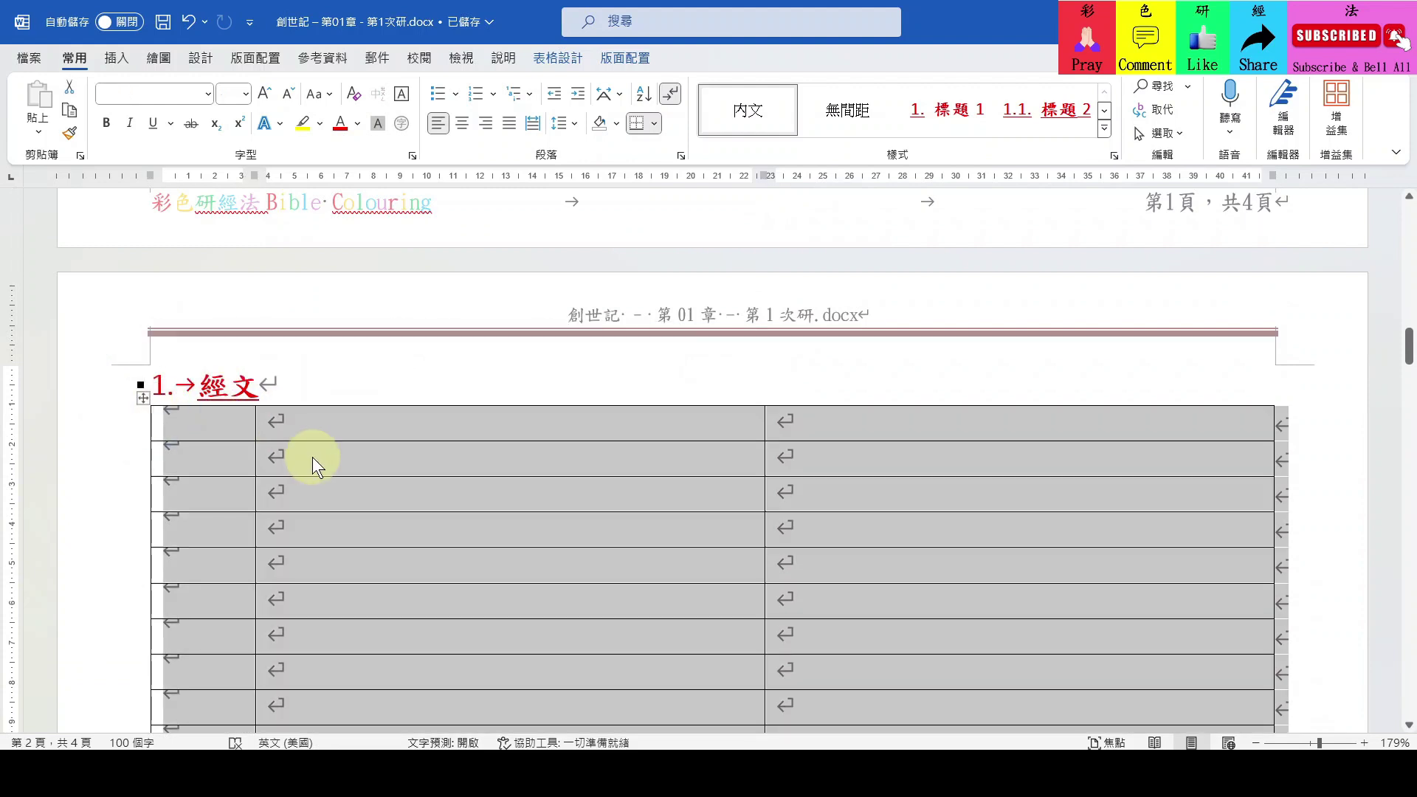
left_click(354, 738)
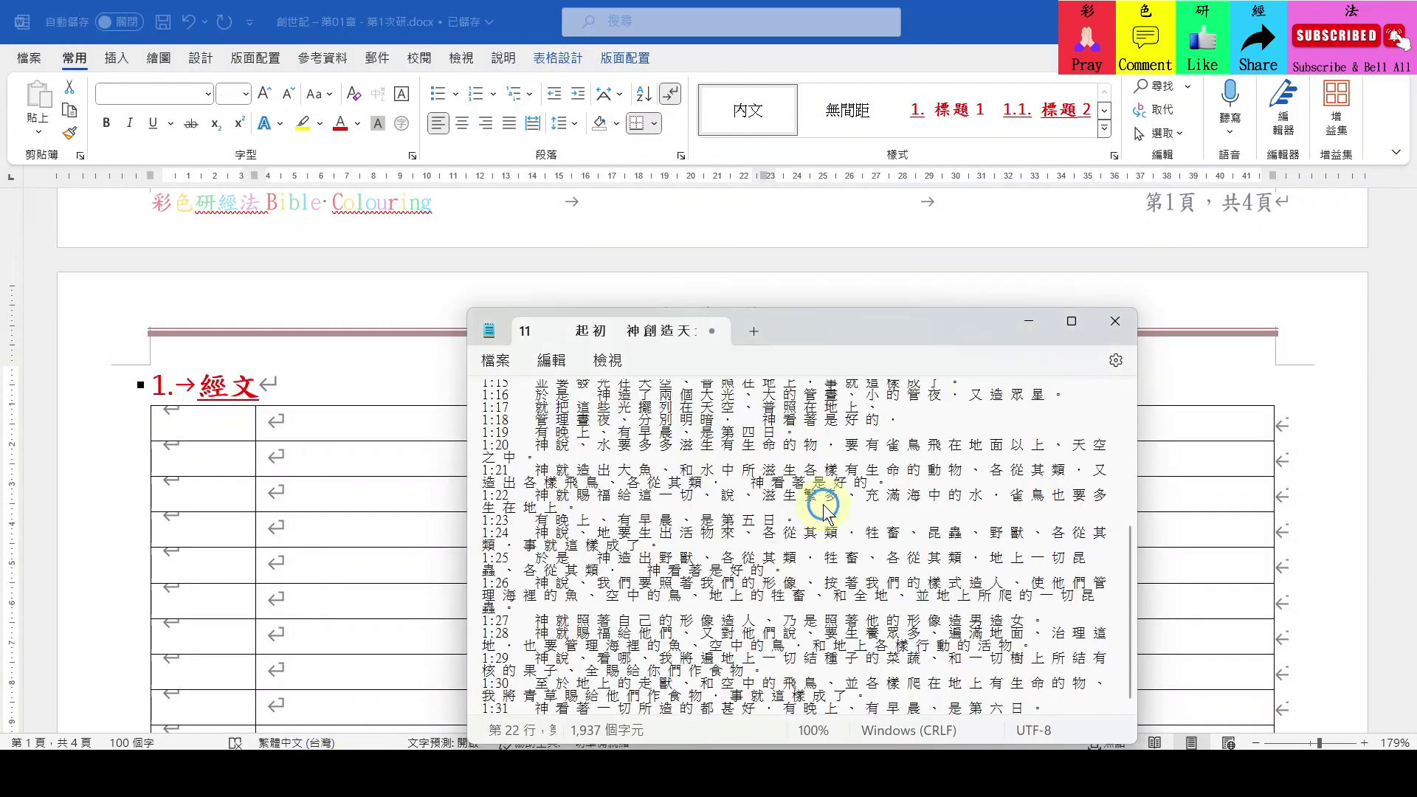
key("ctrl+a")
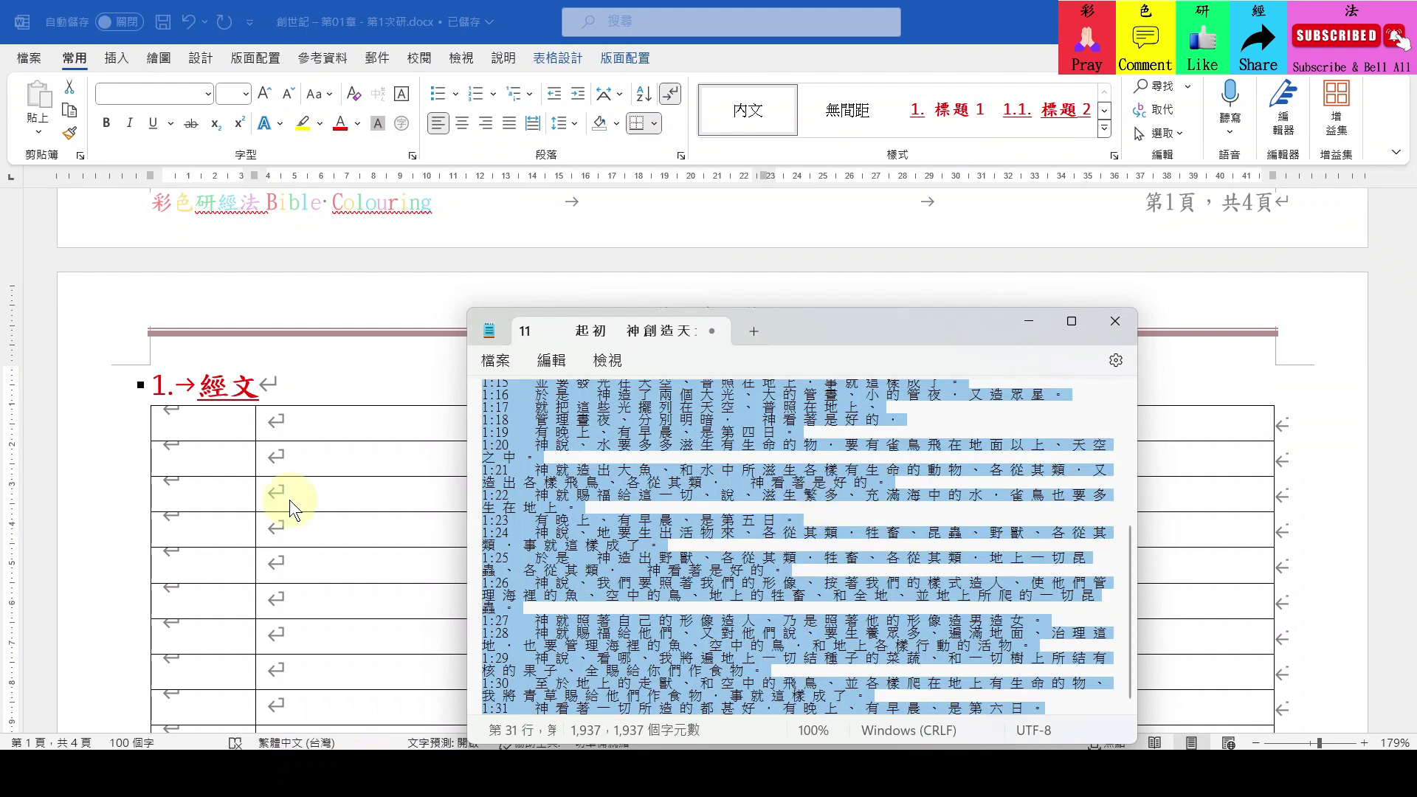
left_click(442, 428)
key("ctrl+v")
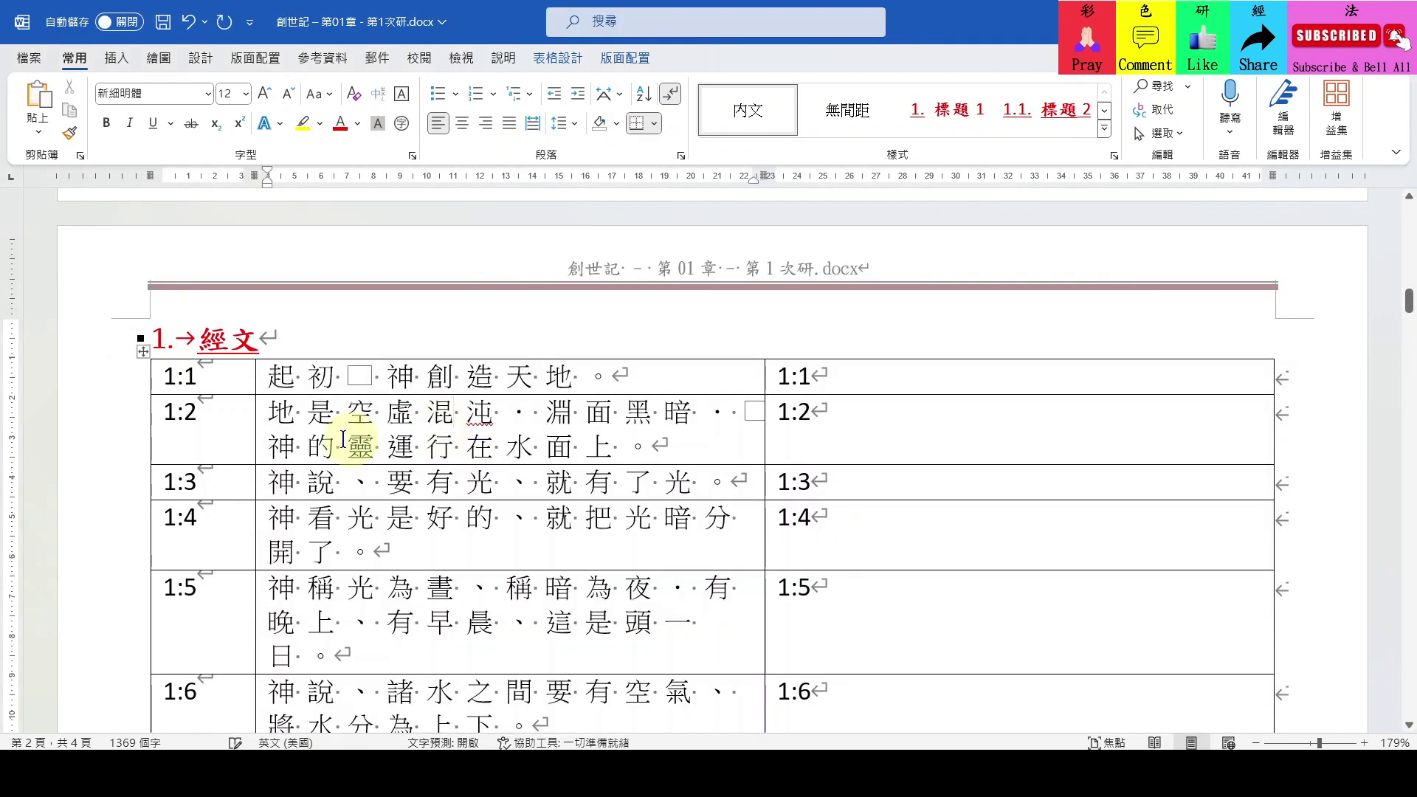
Clear the repeated verse numbers from the third column of the 經文 table, leaving its cells empty.
left_click(228, 357)
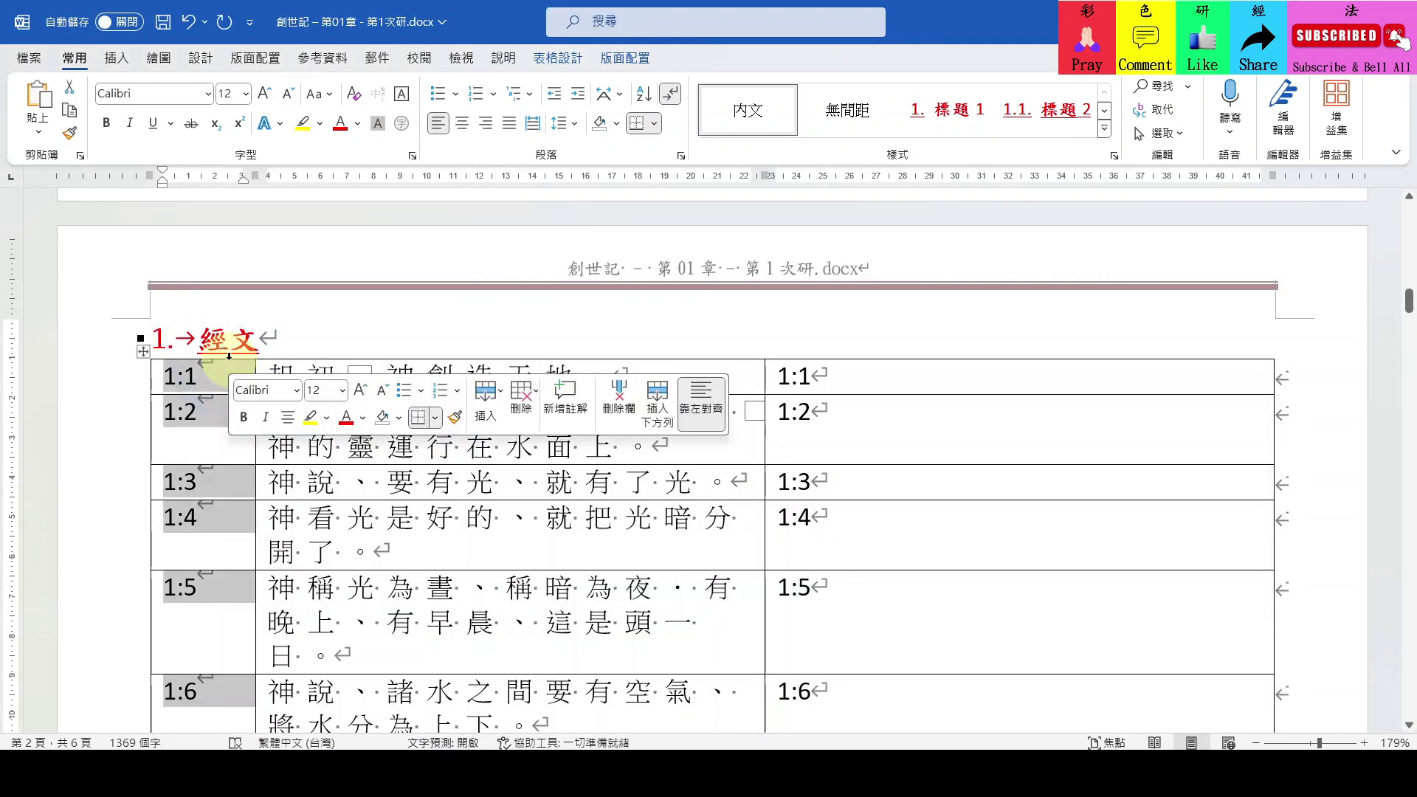
left_click(358, 357)
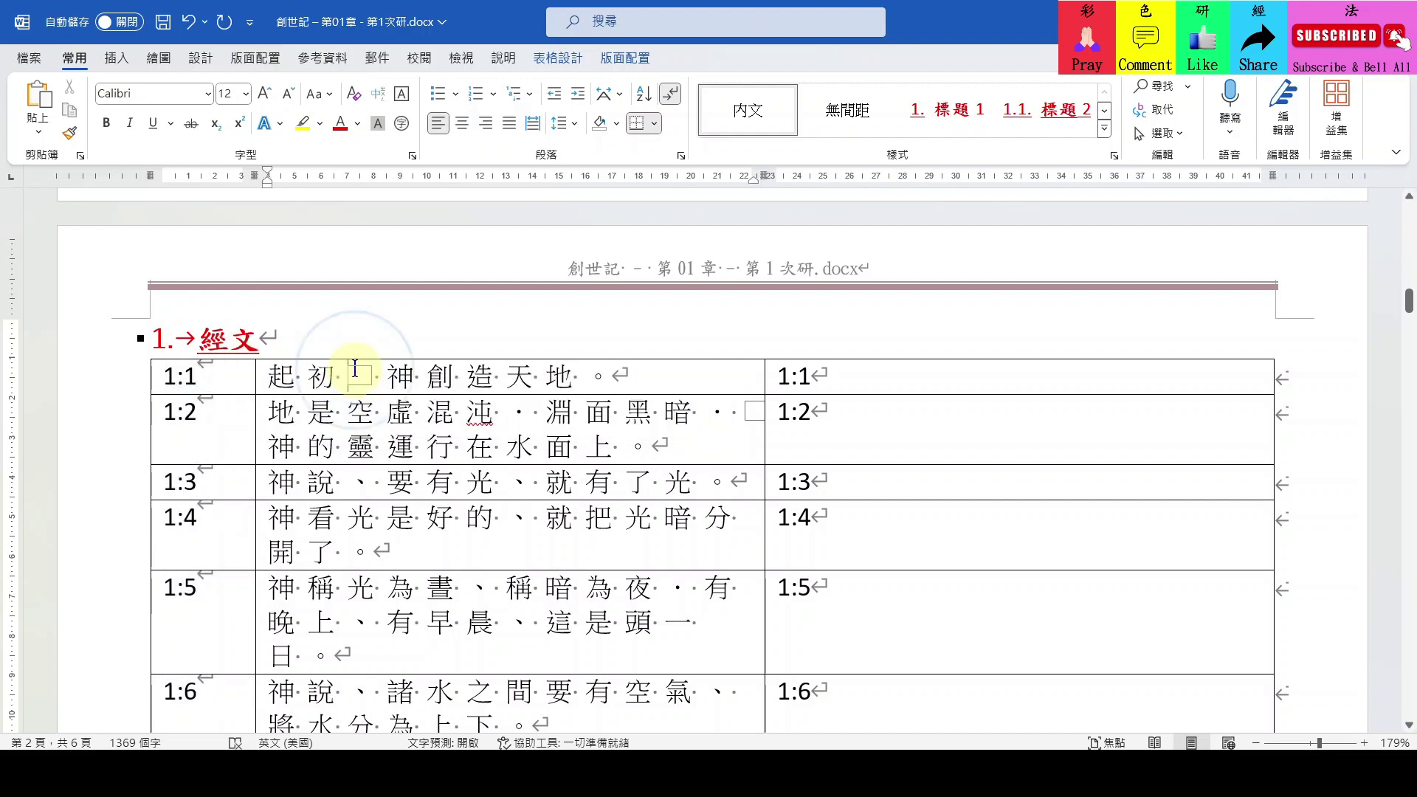
left_click(356, 357)
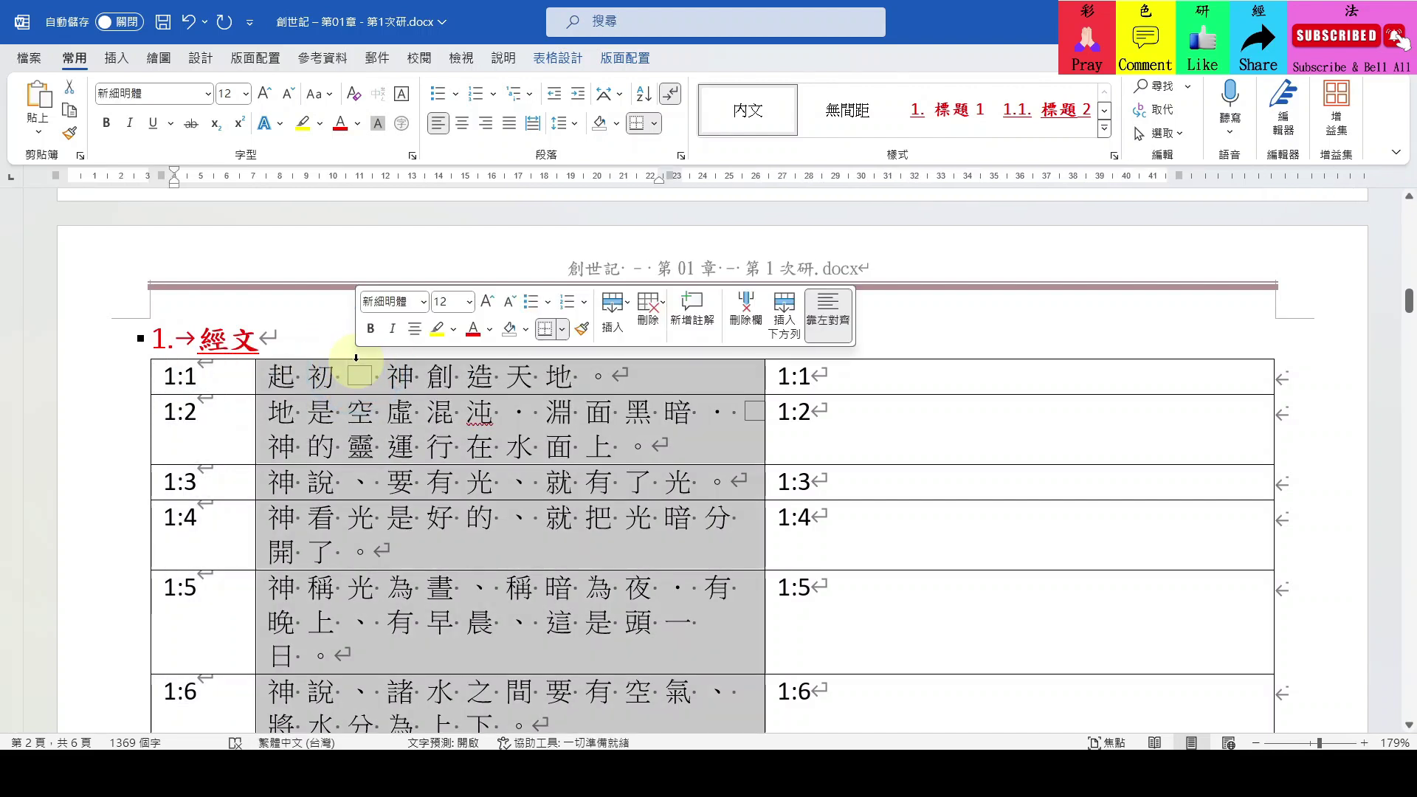
left_click(350, 373)
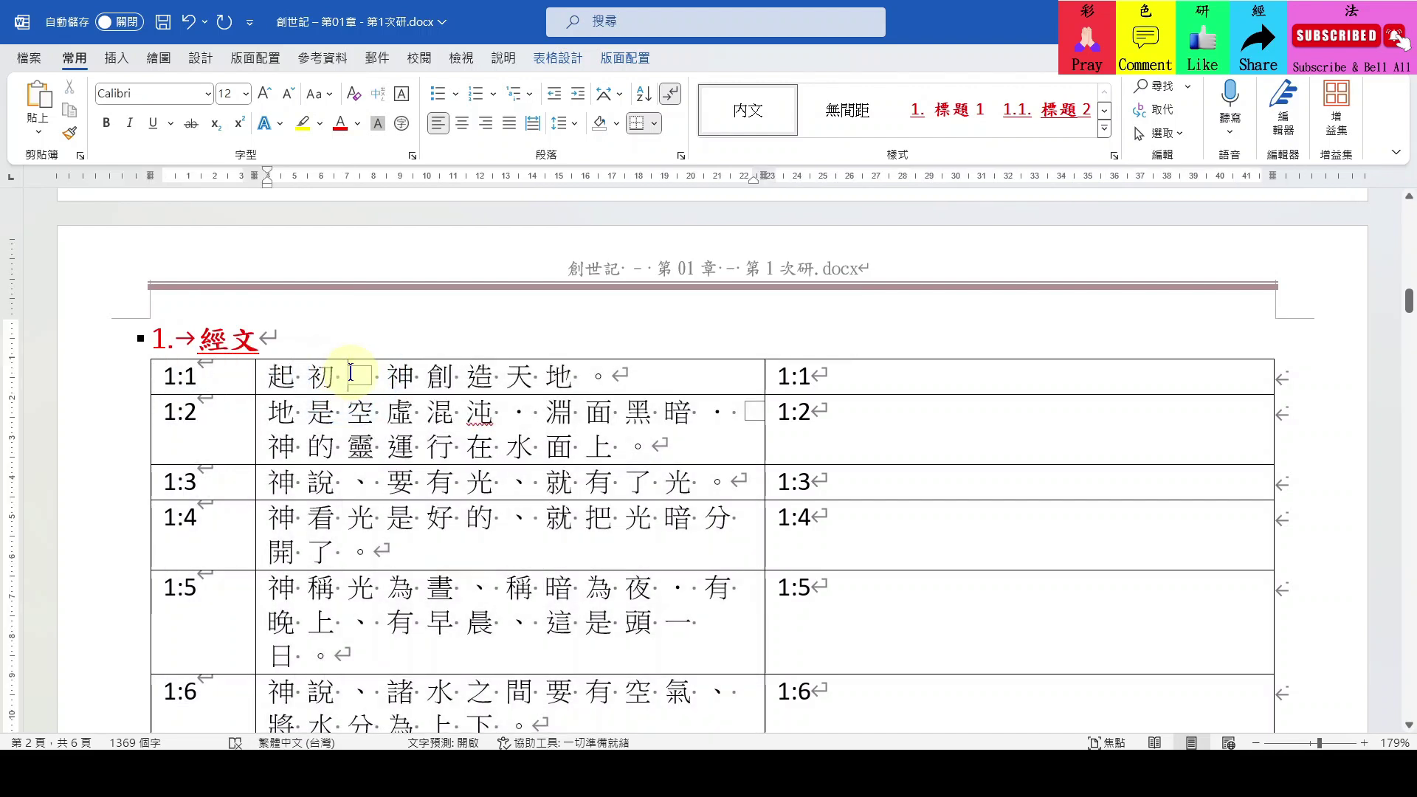
left_click(810, 355)
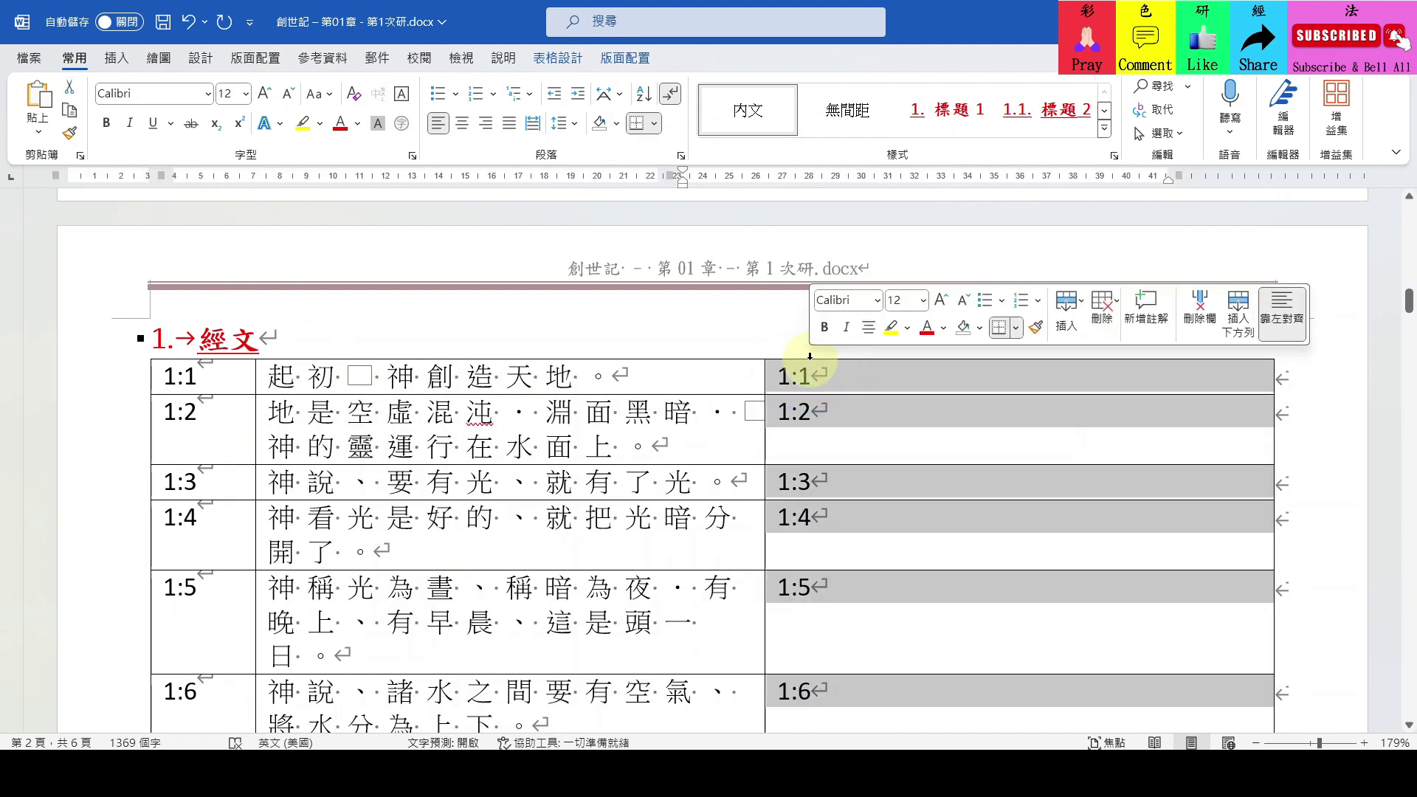
key("Delete")
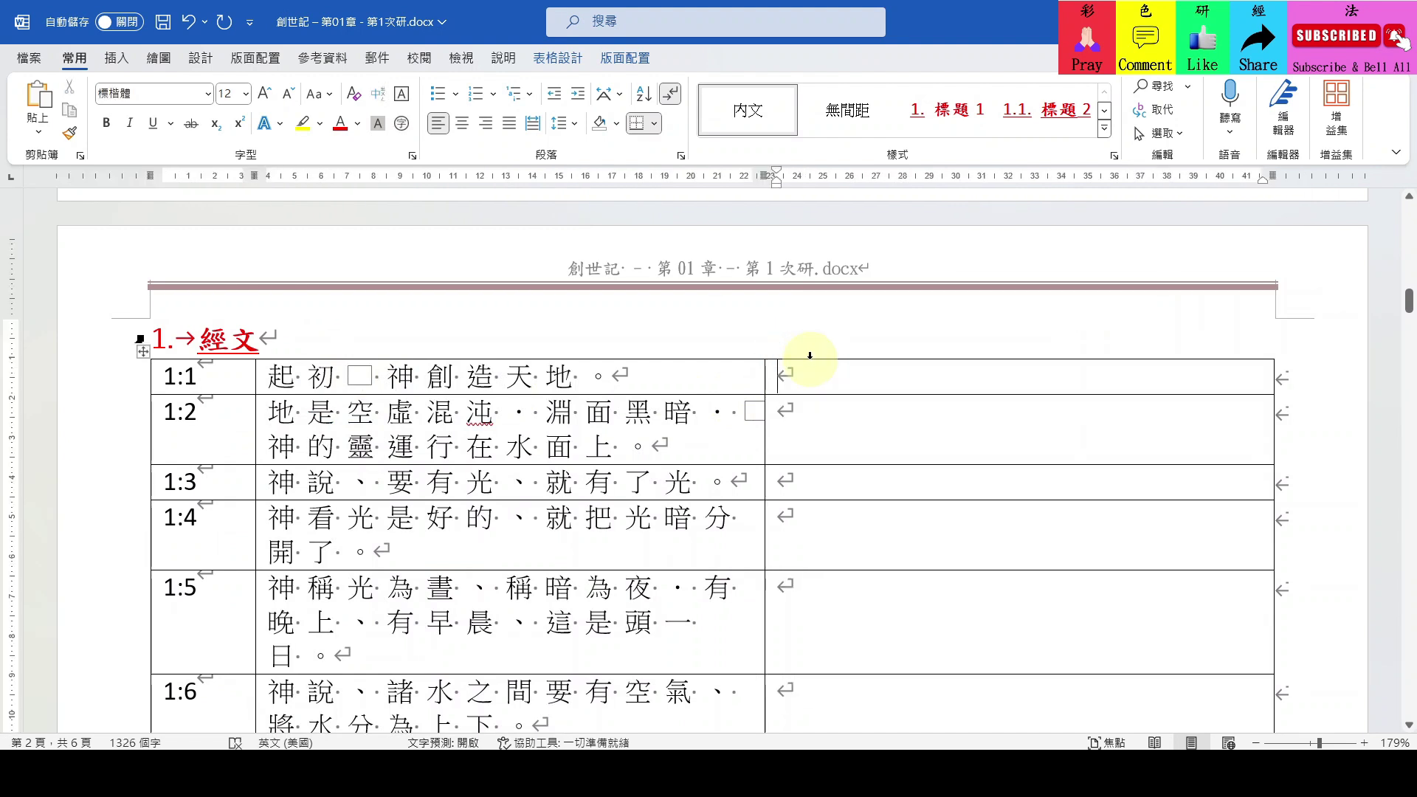
Remove the surplus table rows after verse 1:31 that repeat verses 1:1 to 1:12.
scroll(737, 379, "down", 20)
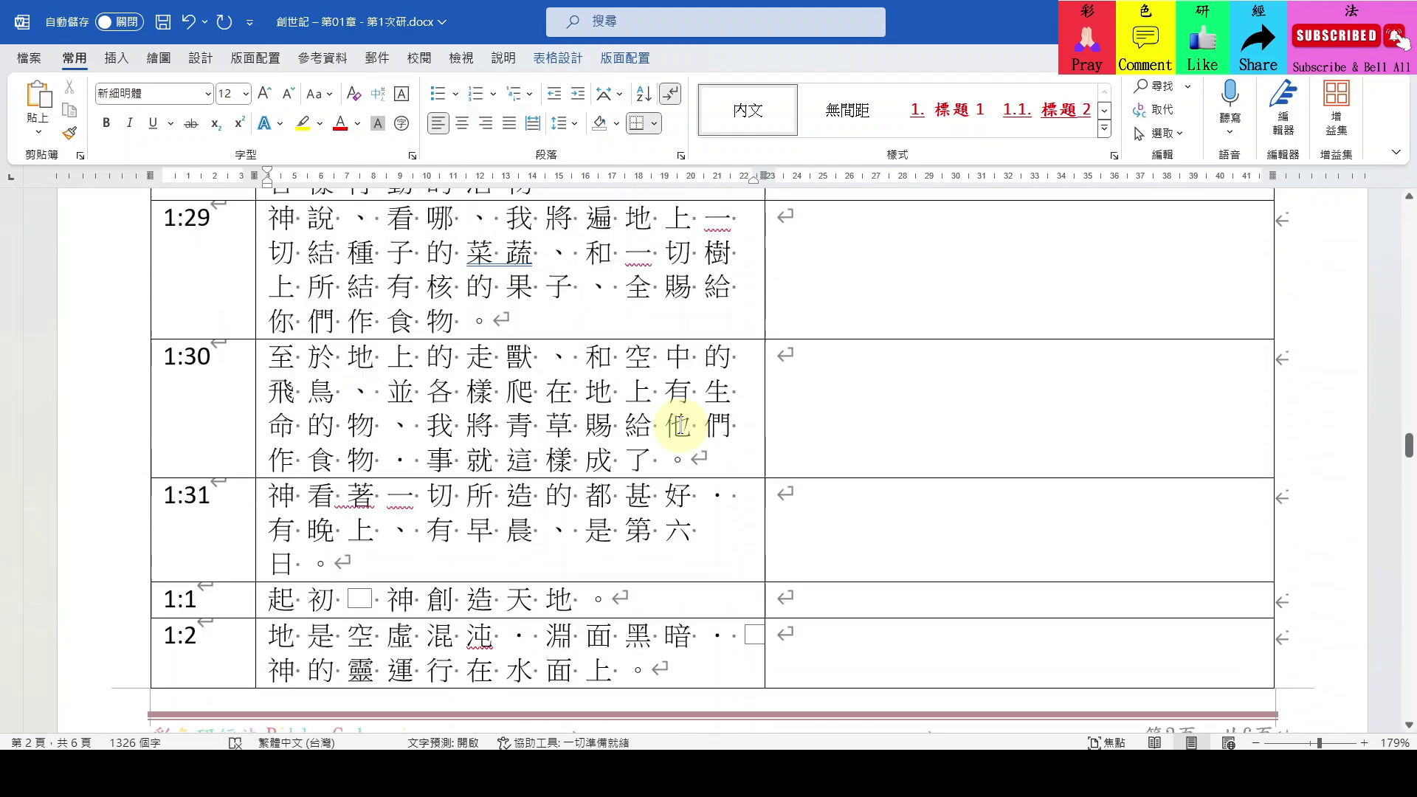
scroll(679, 424, "down", 3)
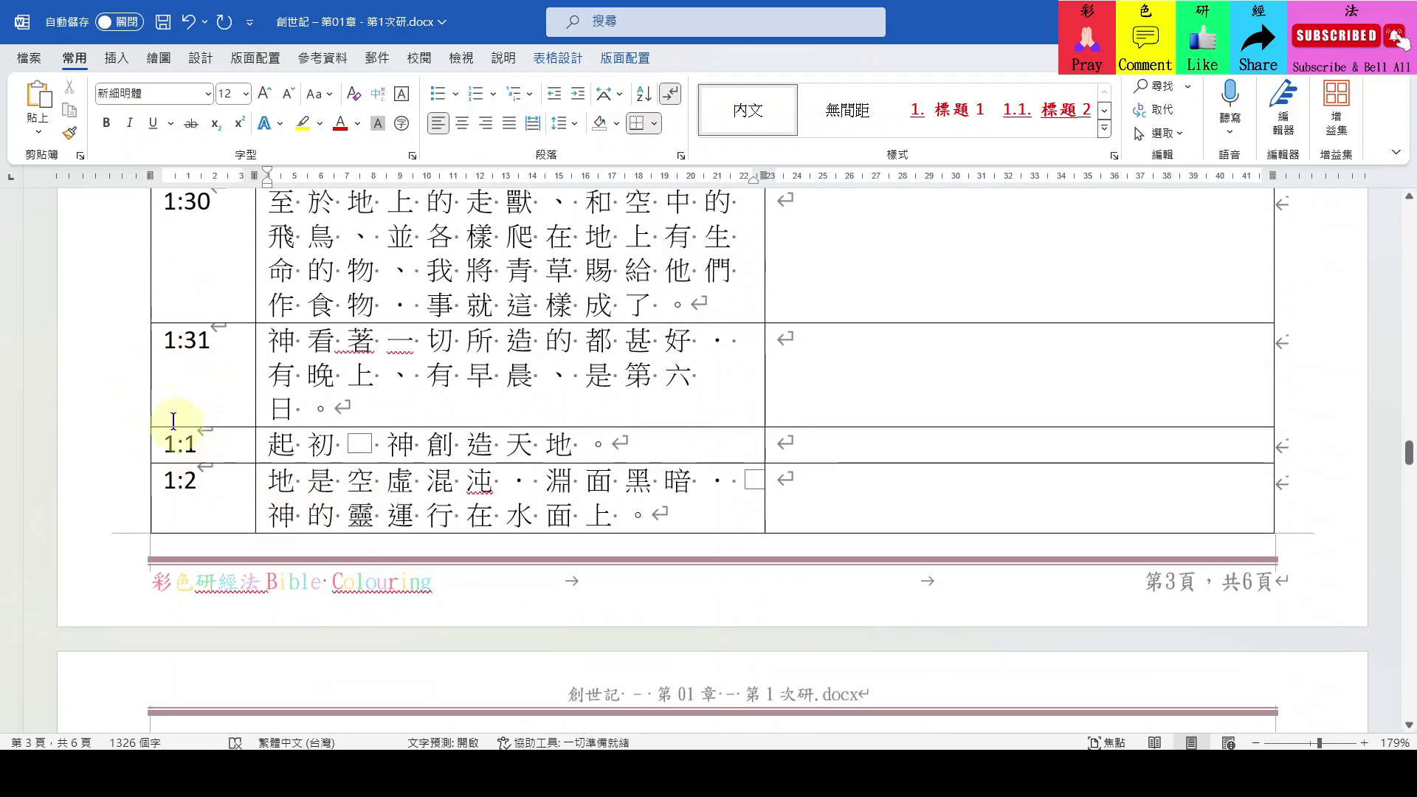
left_click(100, 442)
scroll(107, 509, "down", 20)
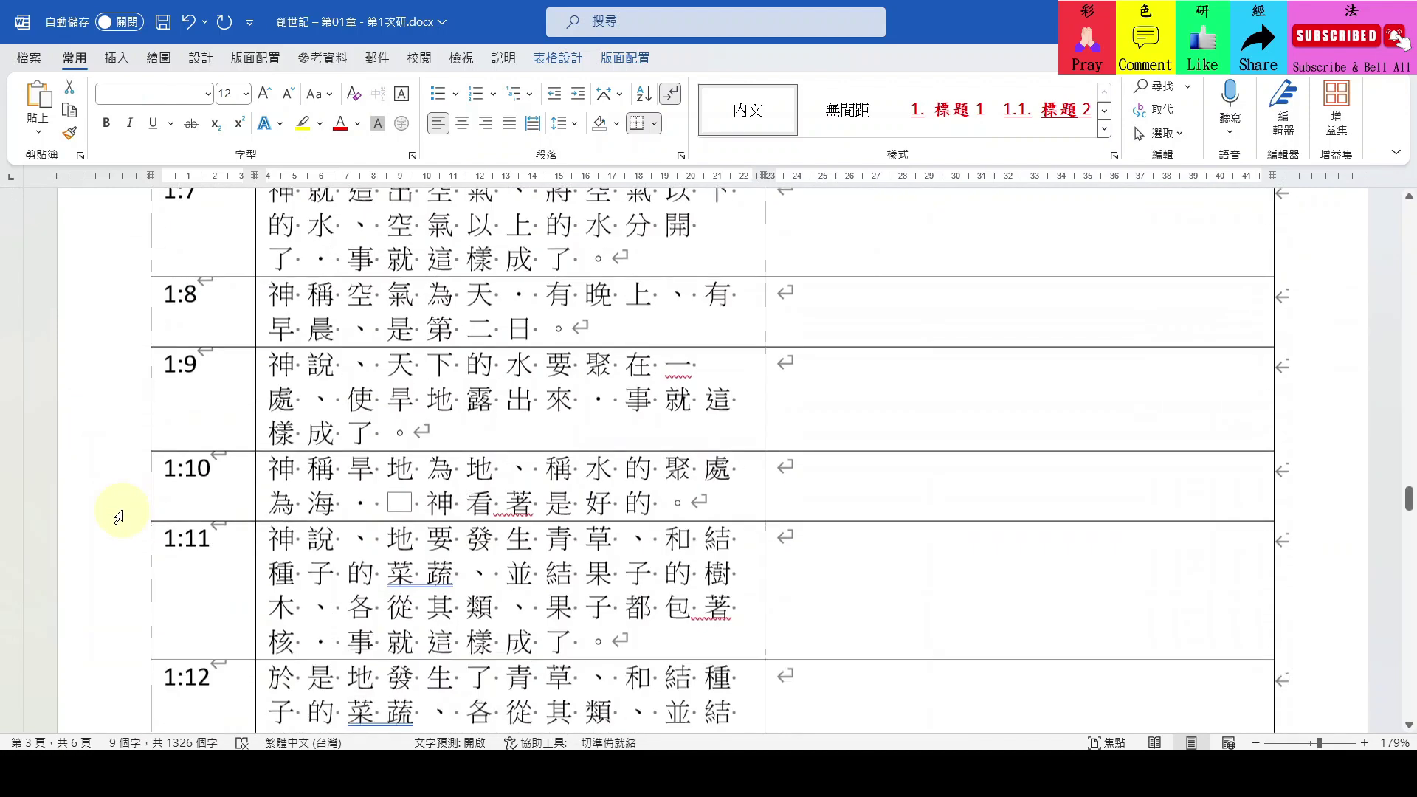
scroll(110, 506, "down", 10)
scroll(104, 472, "up", 5)
left_click(95, 433, "shift")
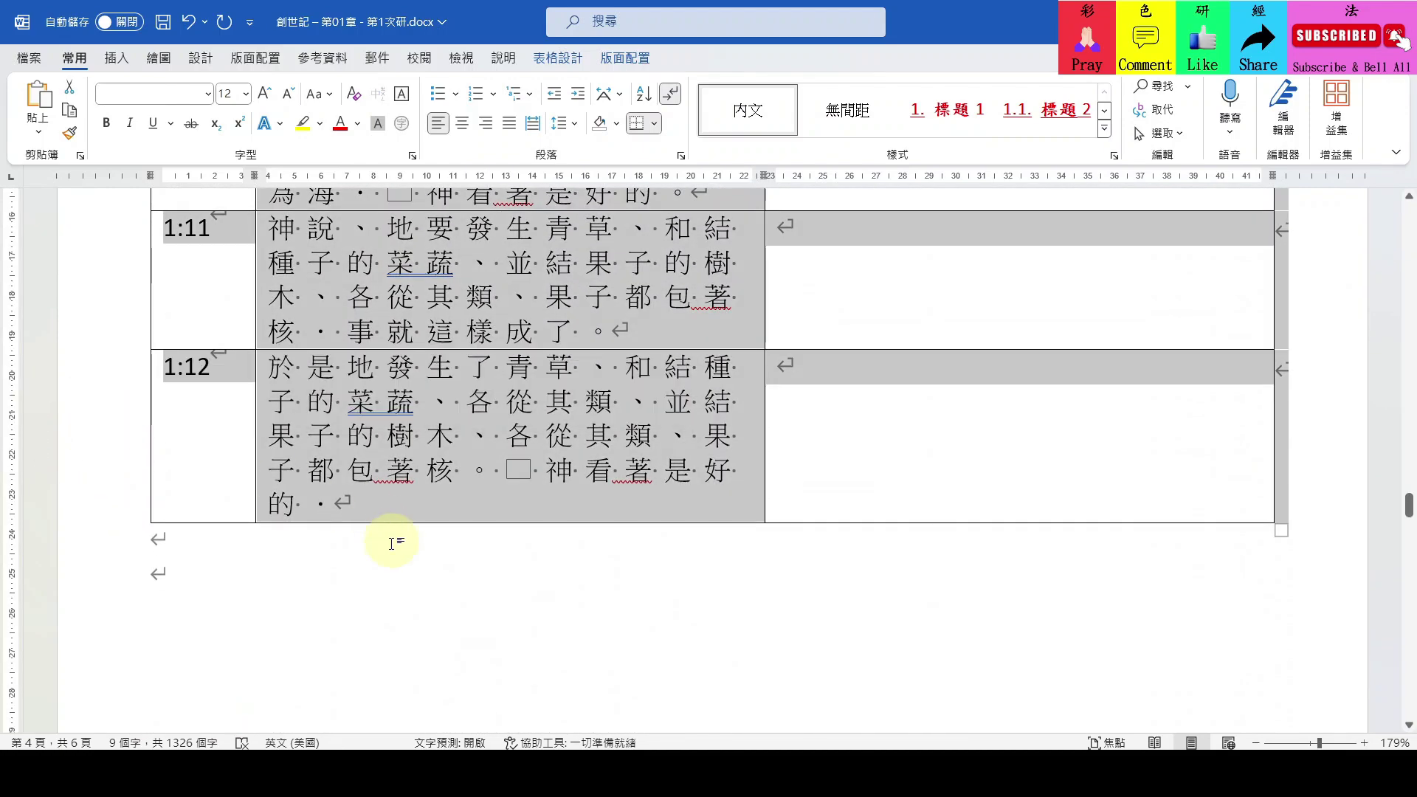
key("ctrl+x")
key("ctrl+z")
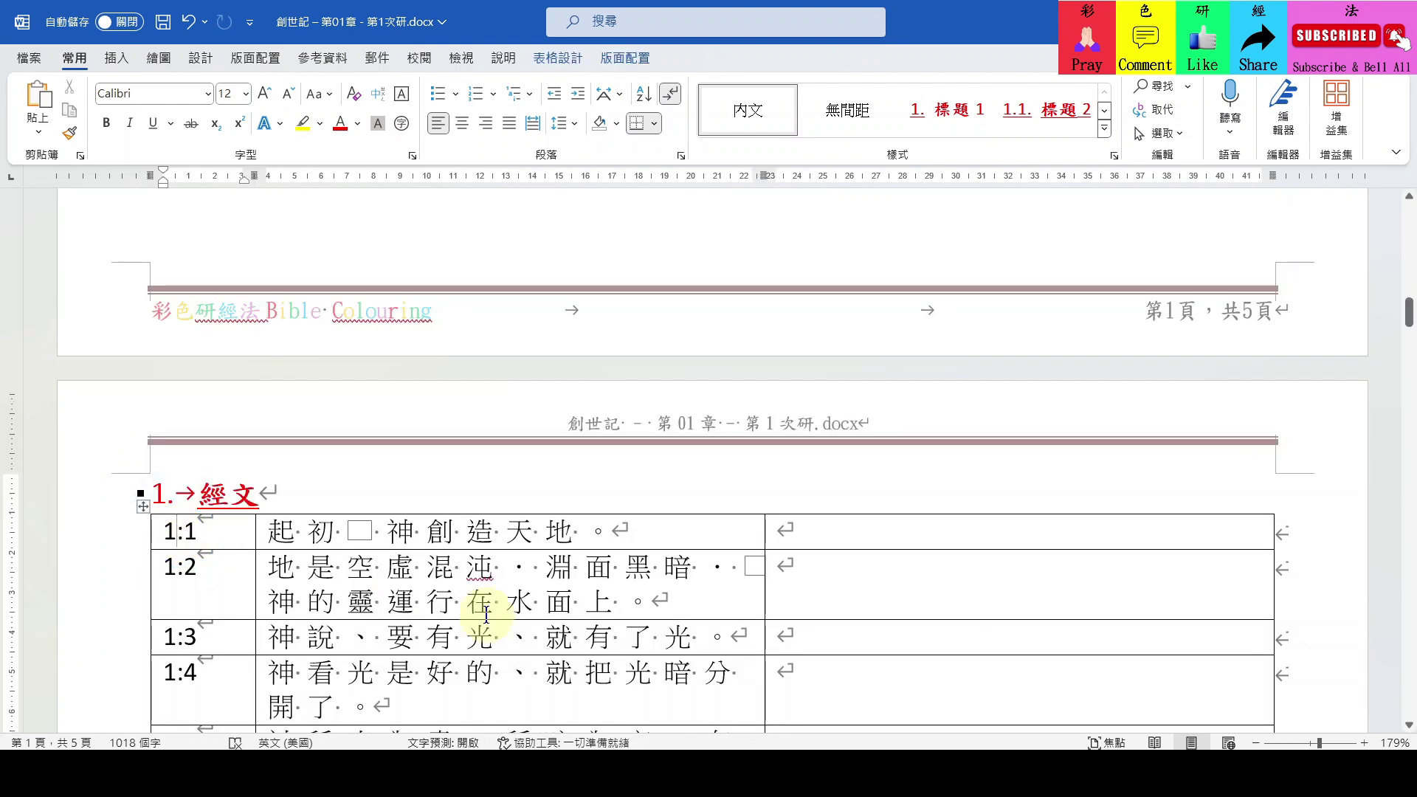
Replace every "1:" in the verse numbers with "創1:" throughout the document.
key("shift+Home")
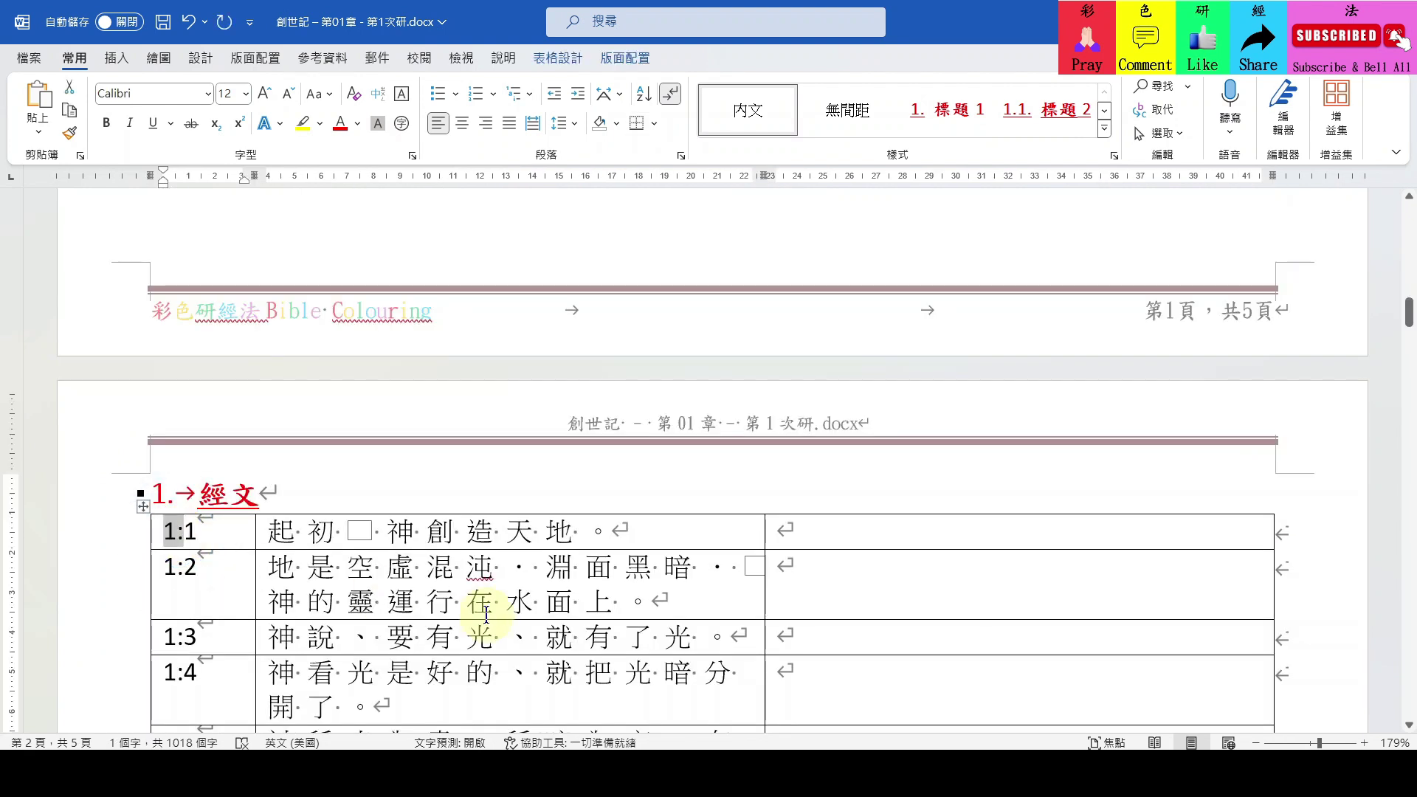
key("ctrl+h")
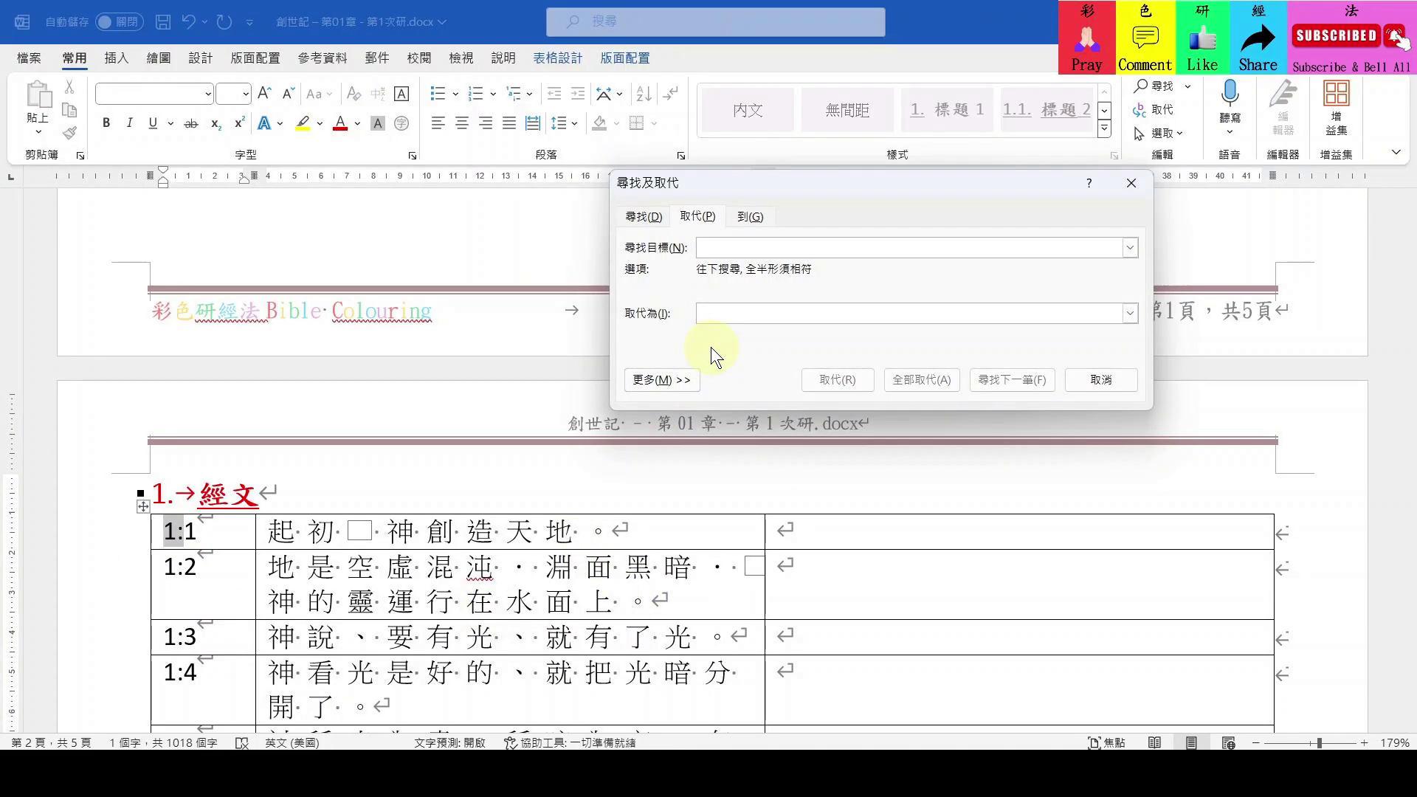
type("1:")
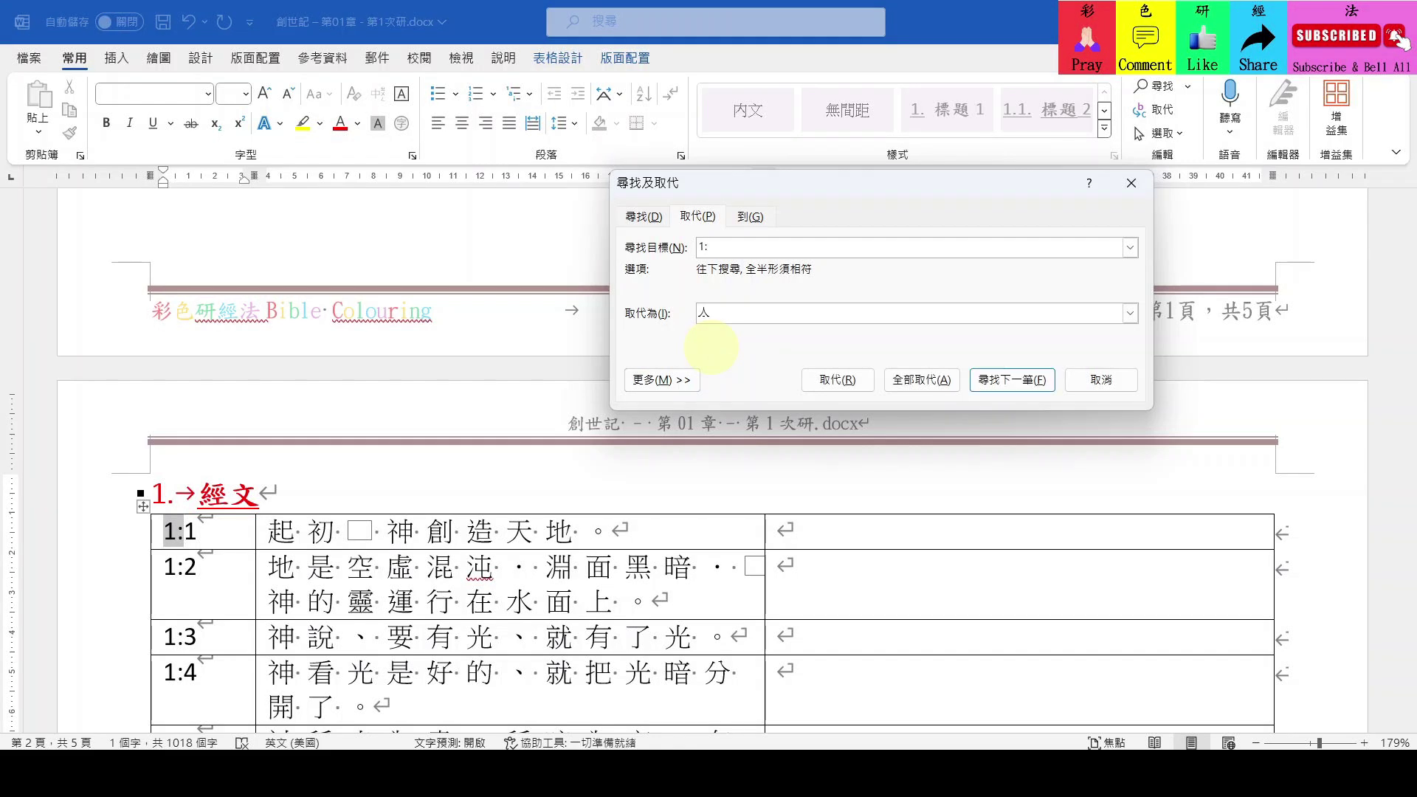
type("創1:")
key("BackSpace")
key("BackSpace")
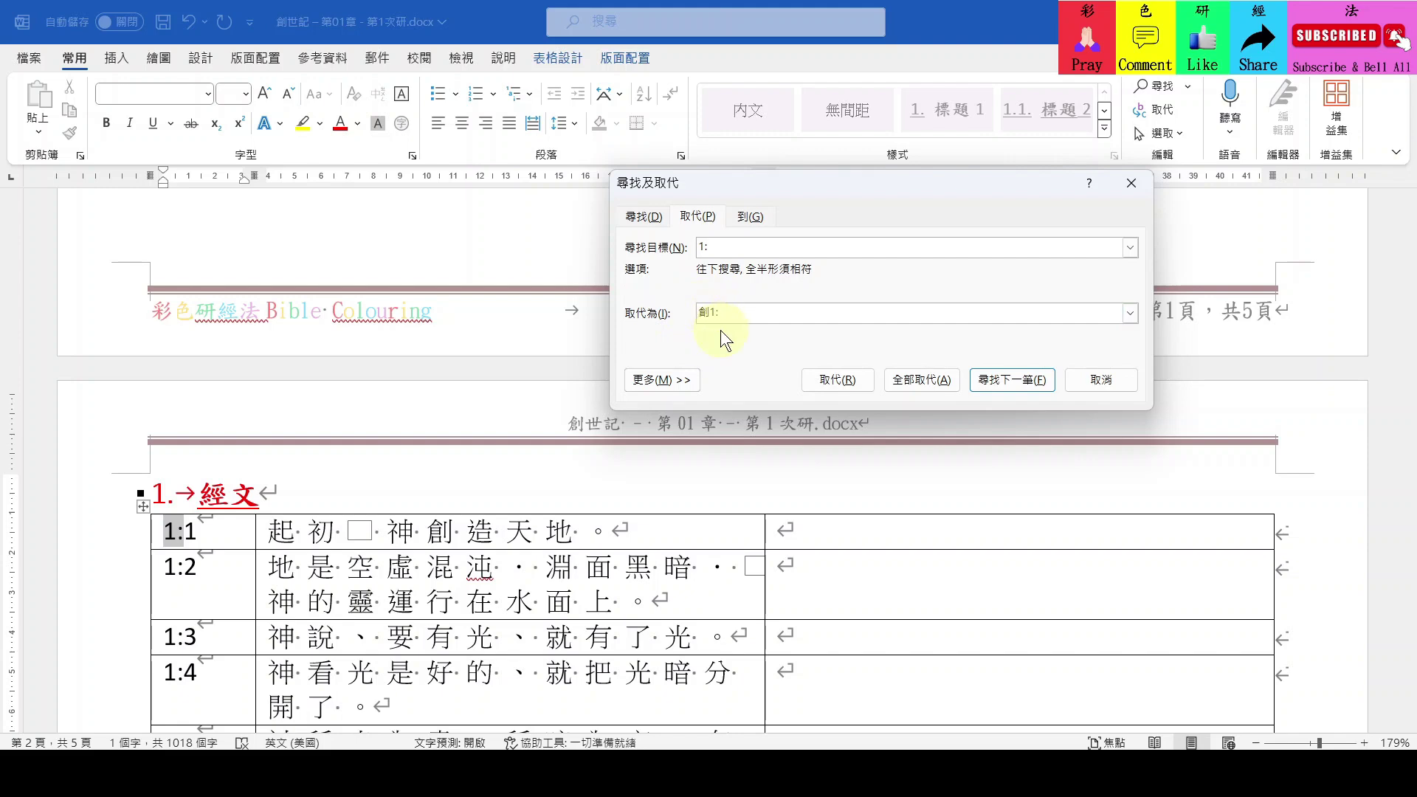
left_click(920, 380)
left_click(675, 441)
left_click(710, 441)
key("Escape")
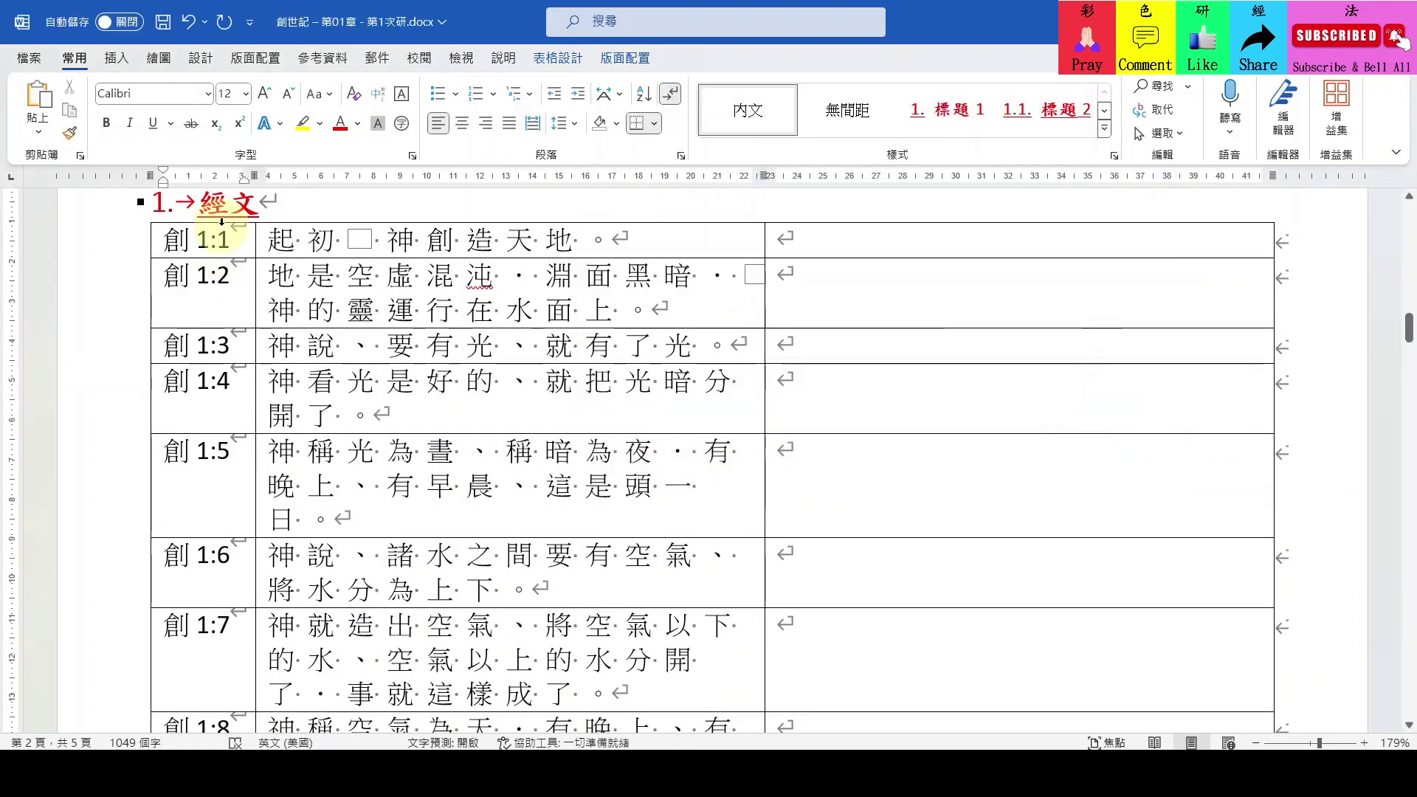
Format the verse-number column in 標楷體 as bold, red superscript text.
left_click(222, 221)
left_click(208, 93)
left_click(180, 271)
left_click(238, 123)
left_click(106, 124)
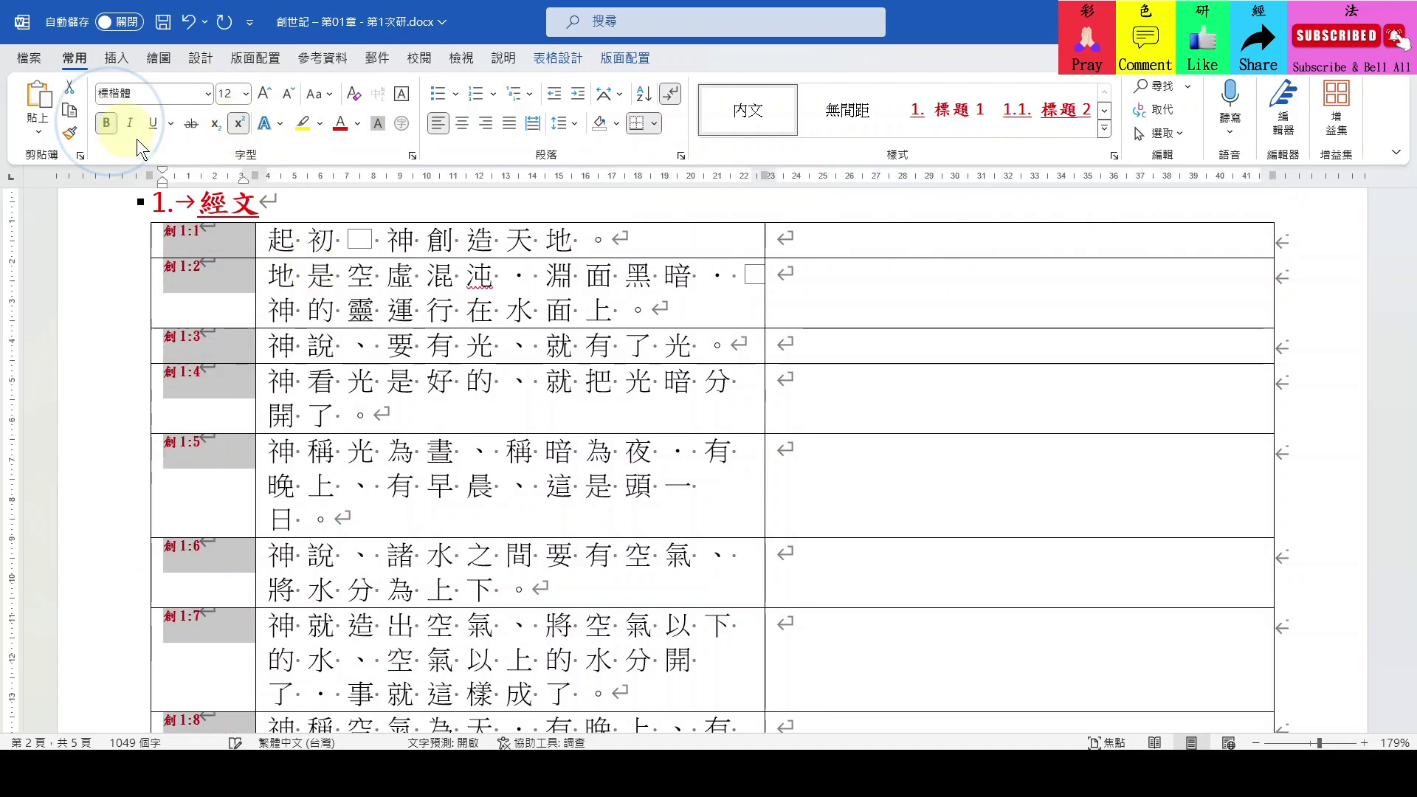
Save the document and check the formatted verse numbers throughout the 經文 table.
left_click(336, 275)
key("ctrl+s")
scroll(529, 316, "down", 20)
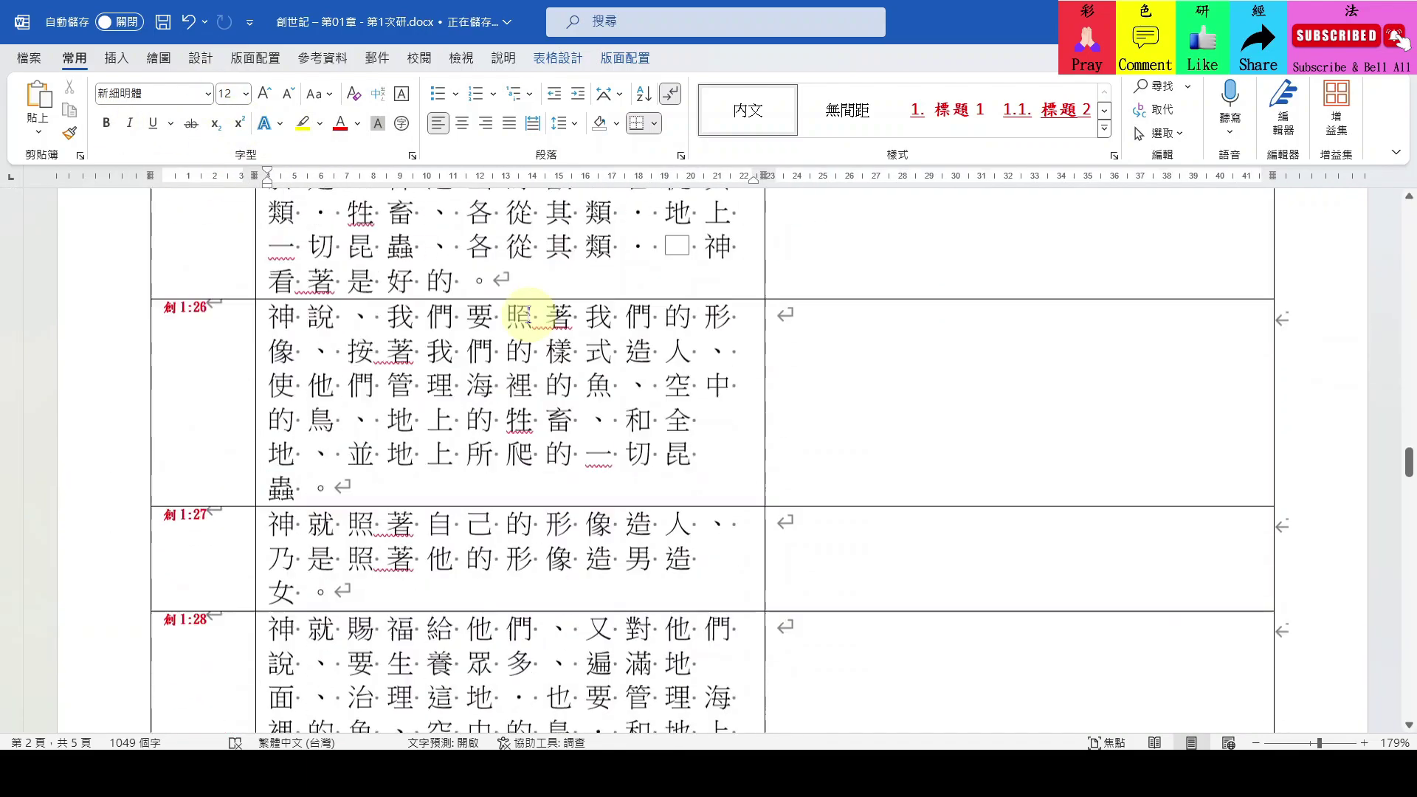
scroll(528, 314, "up", 10)
scroll(528, 314, "up", 10)
scroll(531, 316, "down", 1)
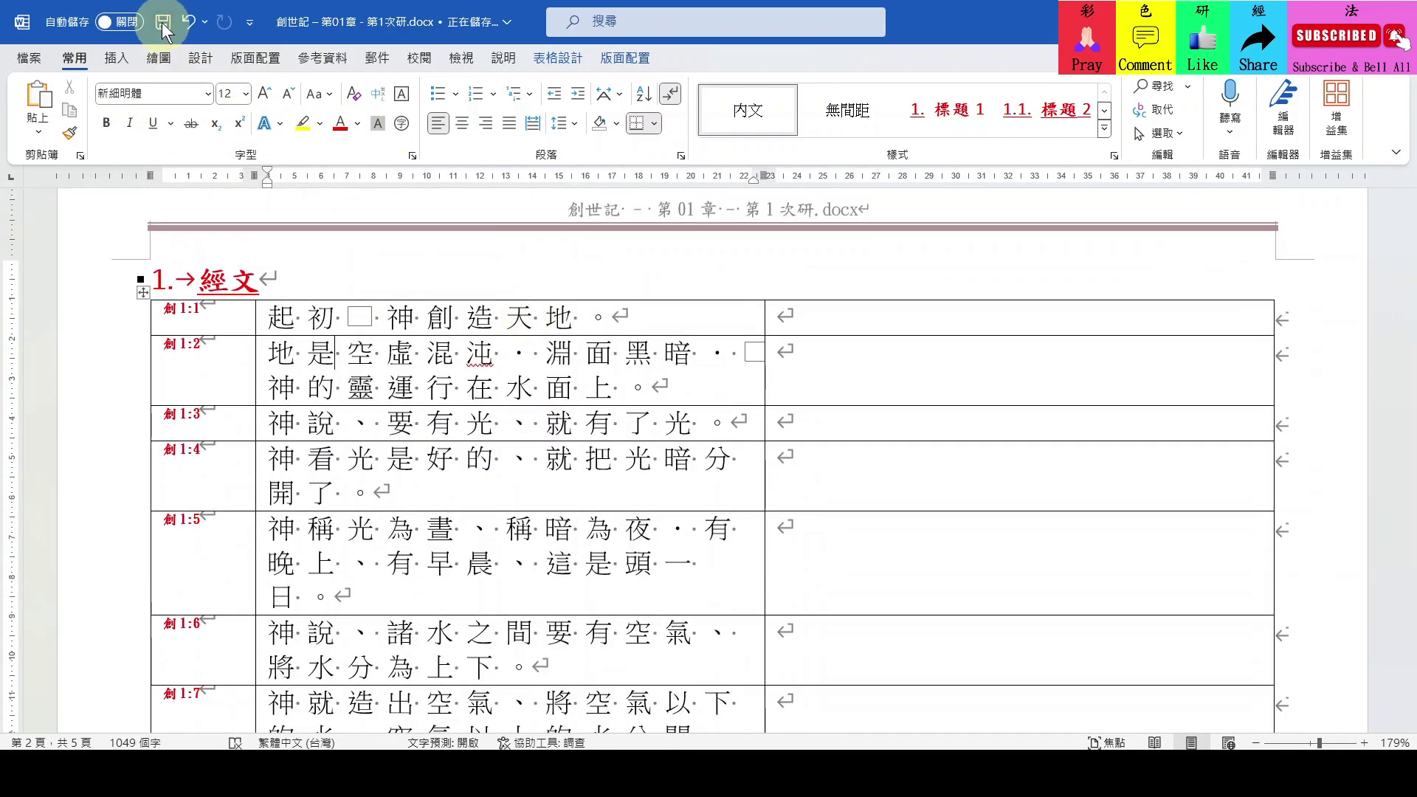